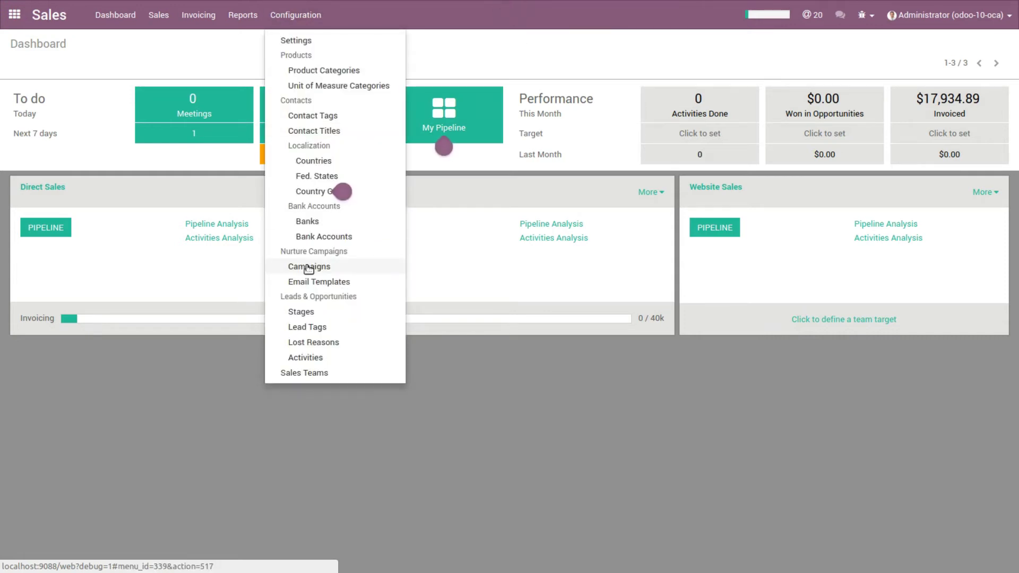
Step: Open the Simple Webform Campaign from the sales campaign configuration for editing
left_click(308, 267)
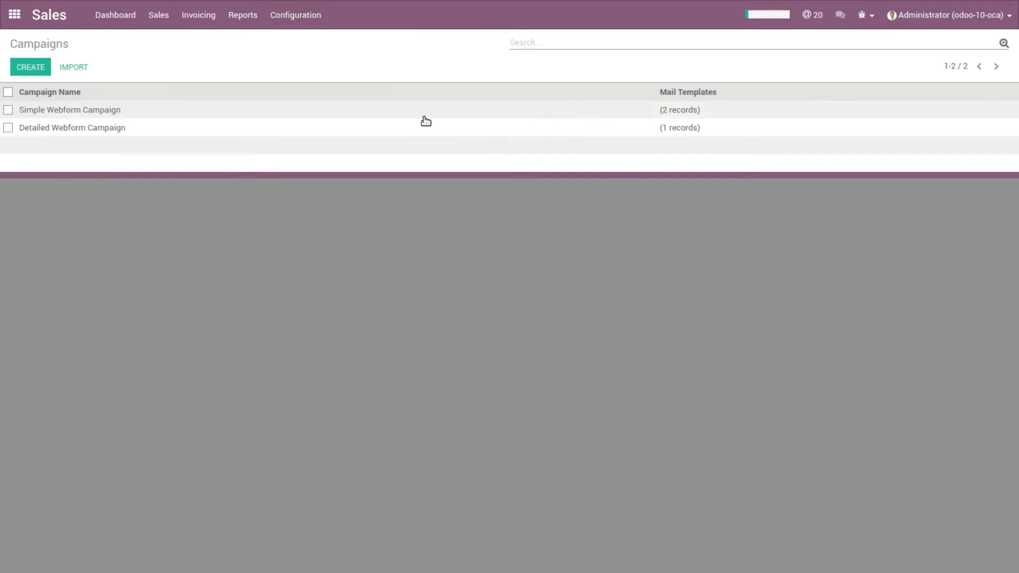
left_click(404, 114)
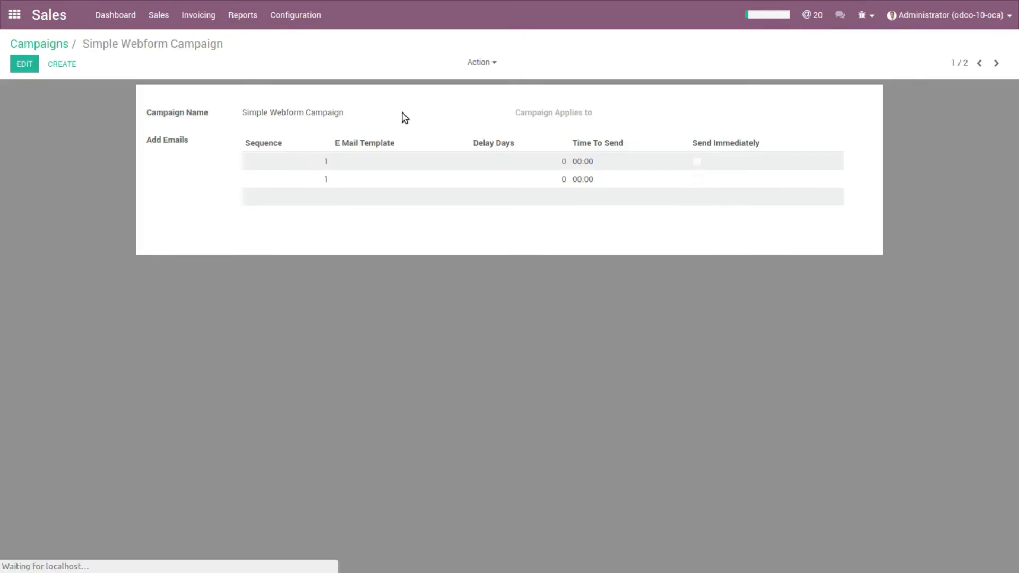
left_click(31, 67)
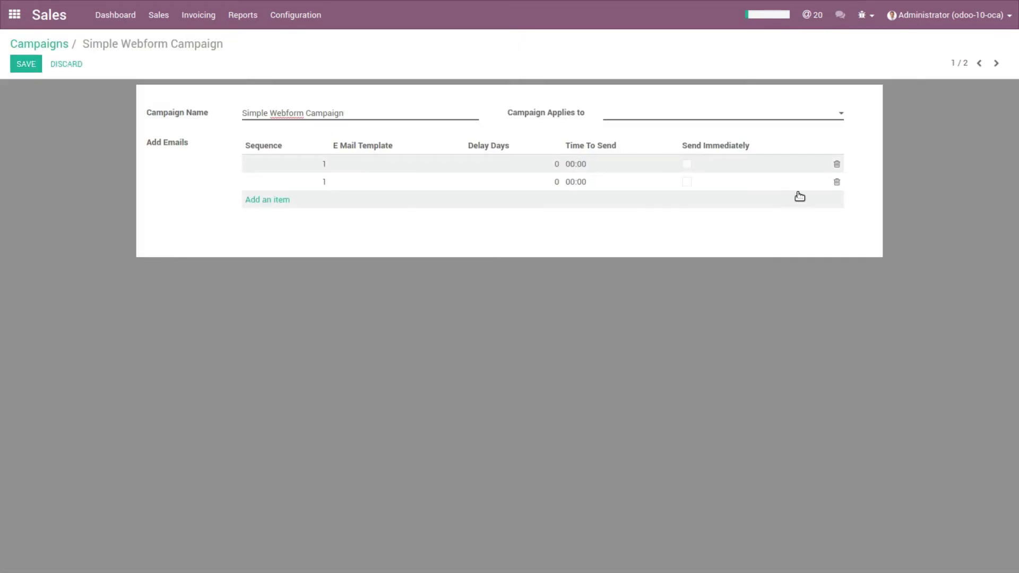
left_click(535, 163)
left_click(439, 166)
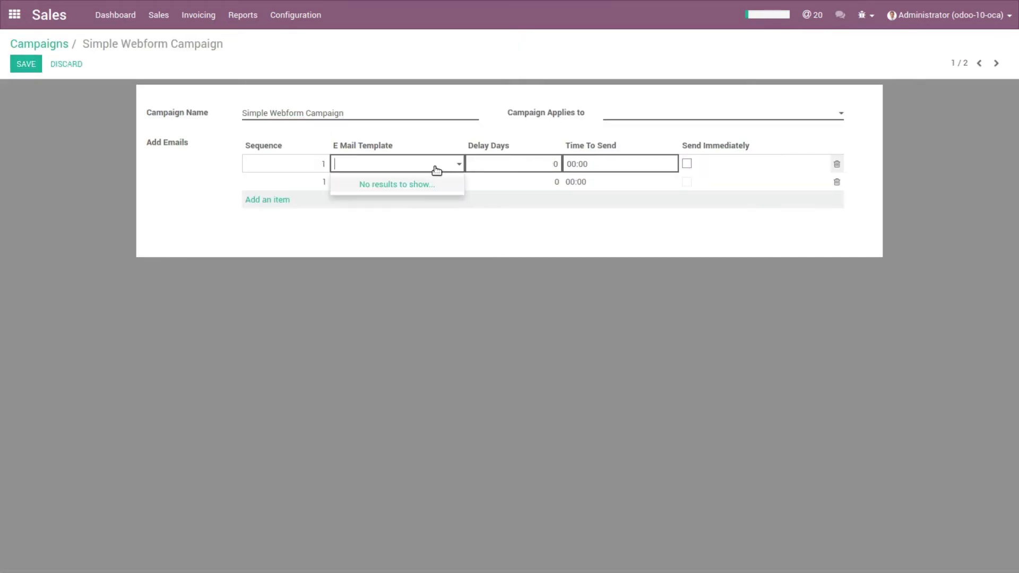
left_click(430, 185)
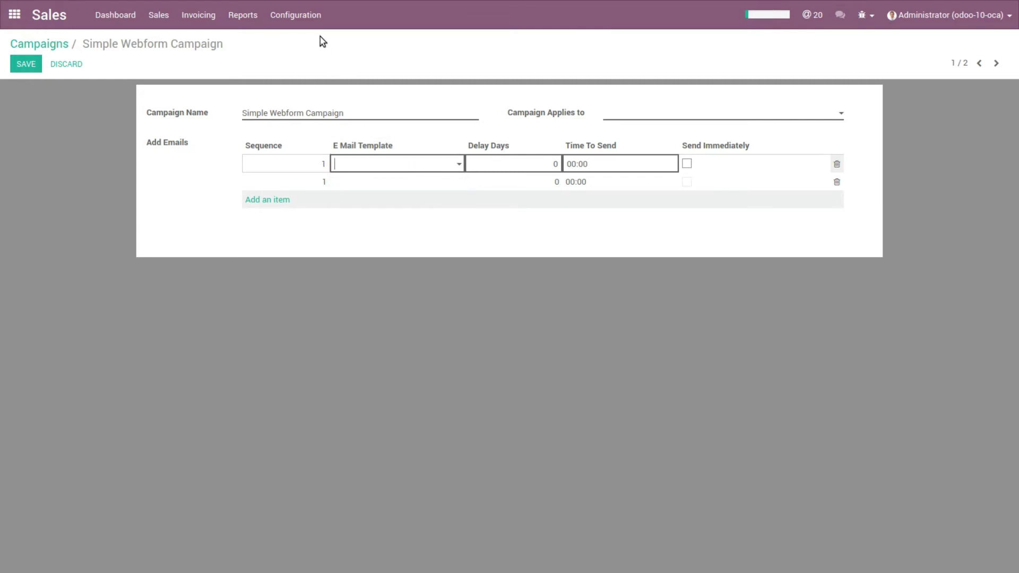
Step: Apply the campaign to Lead/Opportunity and set its first email to the Lead/Opportunity Mass Mail template, sent immediately
left_click(640, 129)
left_click(652, 131)
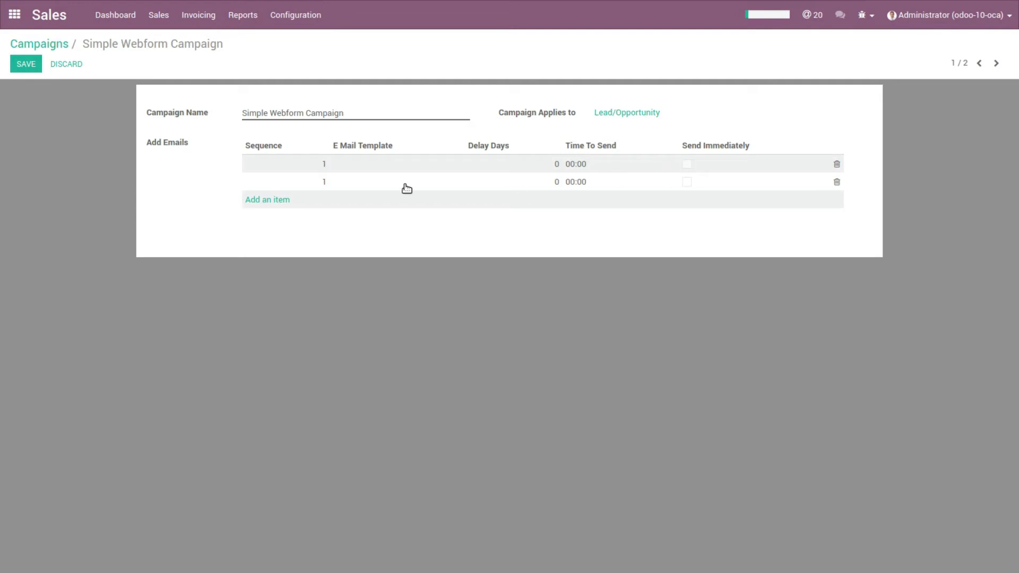
left_click(393, 165)
left_click(407, 164)
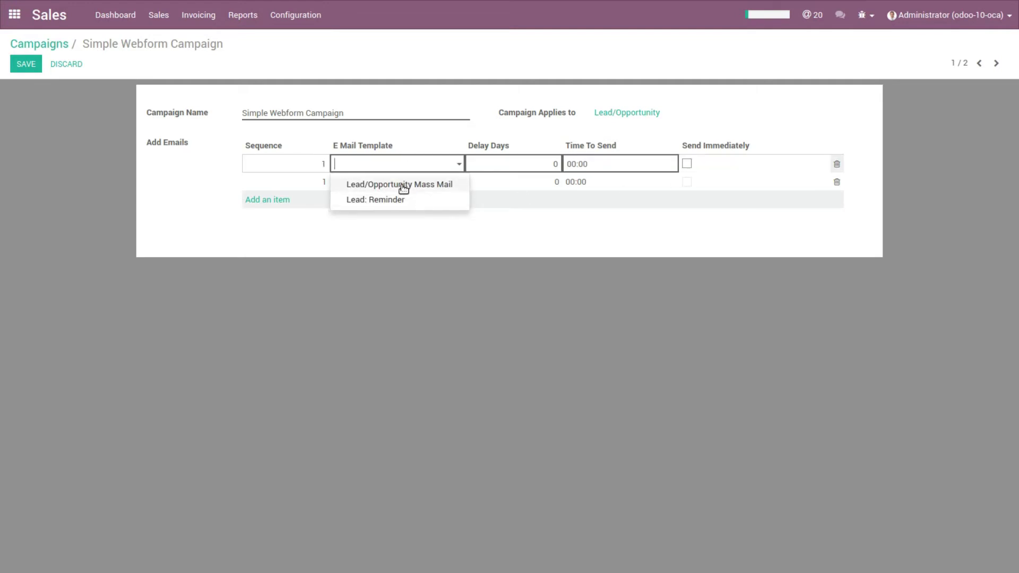
left_click(403, 185)
left_click(686, 163)
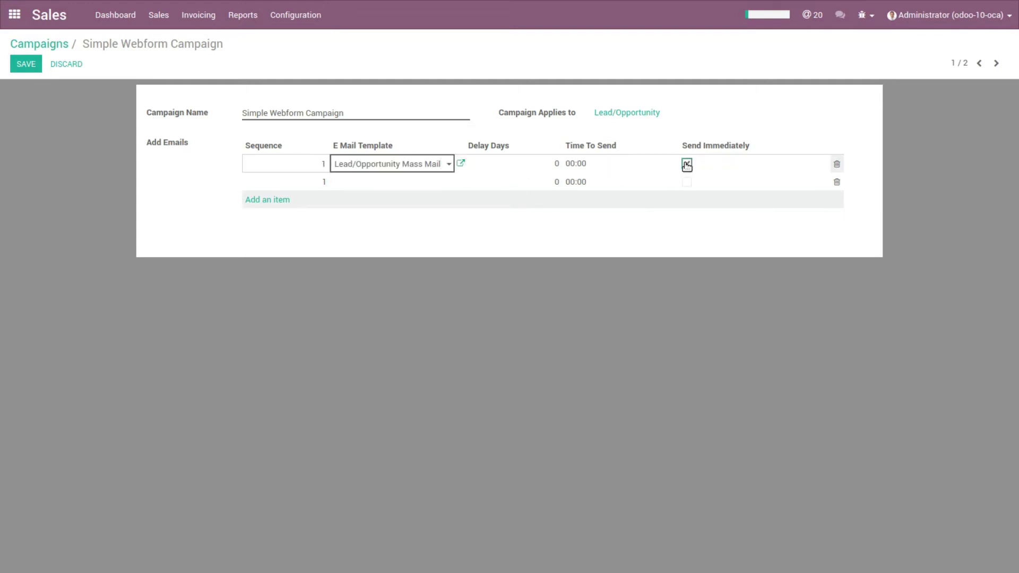
Step: Set the second email to sequence 2, template Lead: Reminder, delay 1 day and sending time 11:00, and save the campaign
left_click(414, 184)
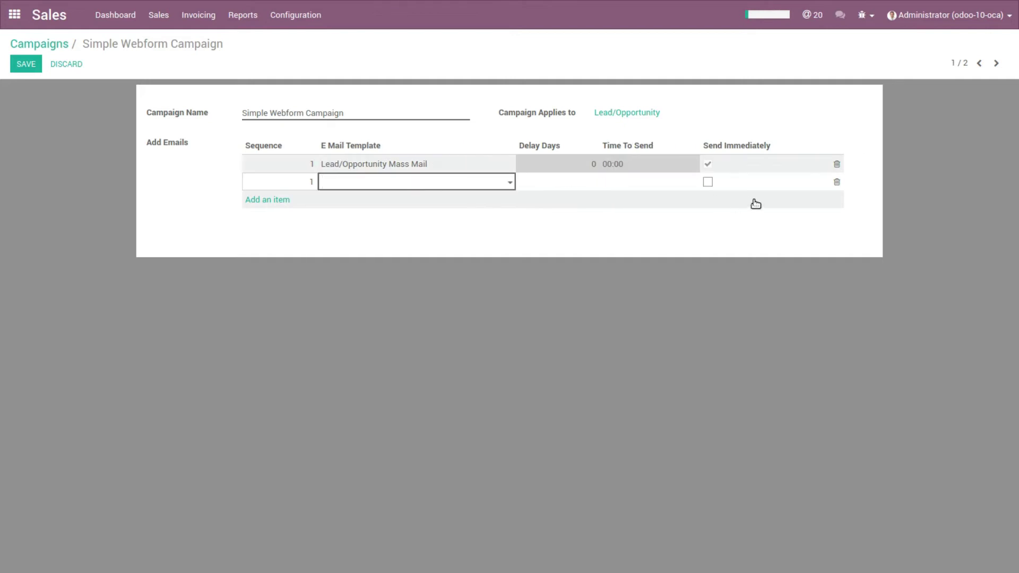
left_click(838, 188)
left_click(438, 187)
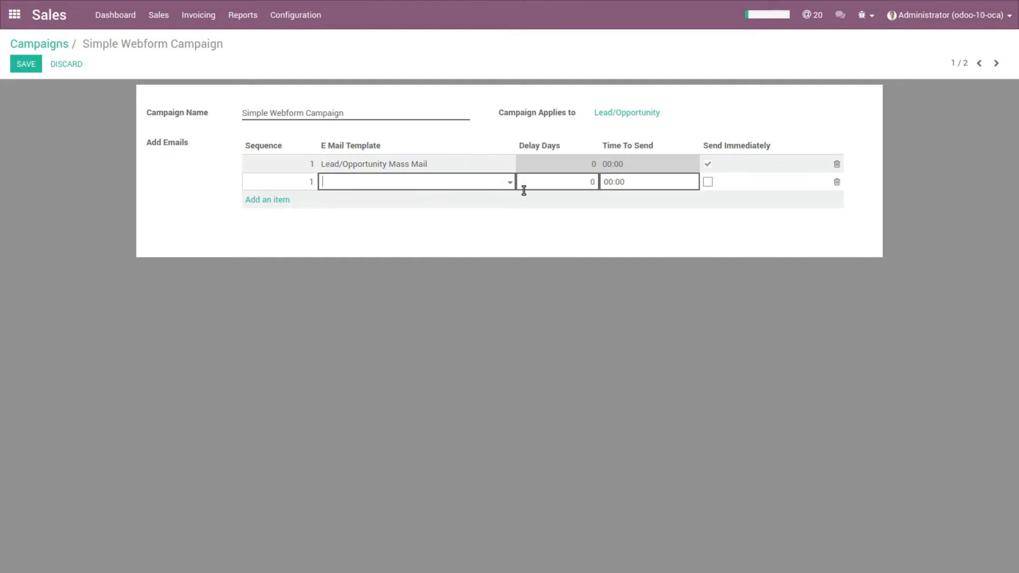
left_click(312, 184)
type("2")
left_click(352, 182)
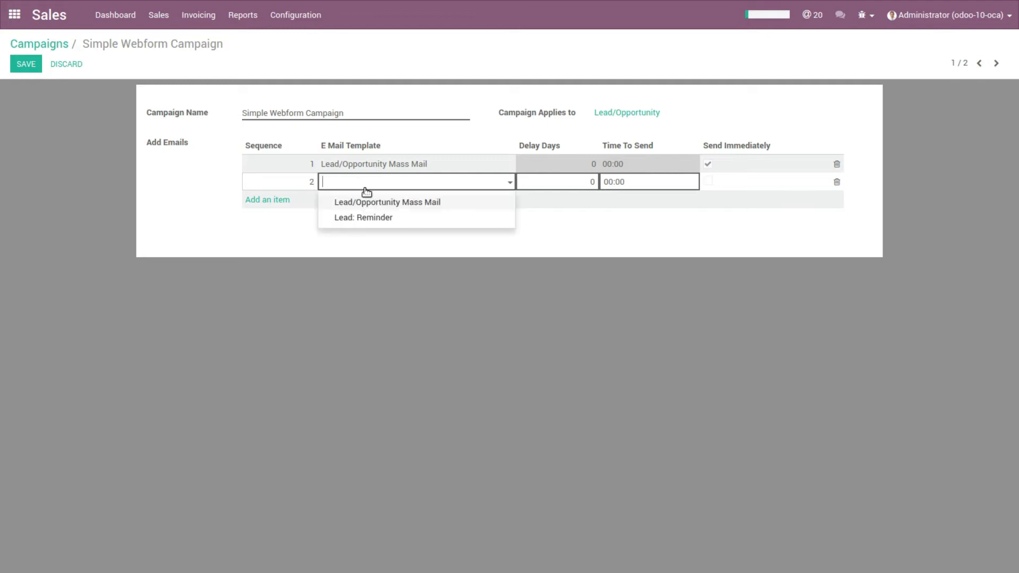
left_click(400, 217)
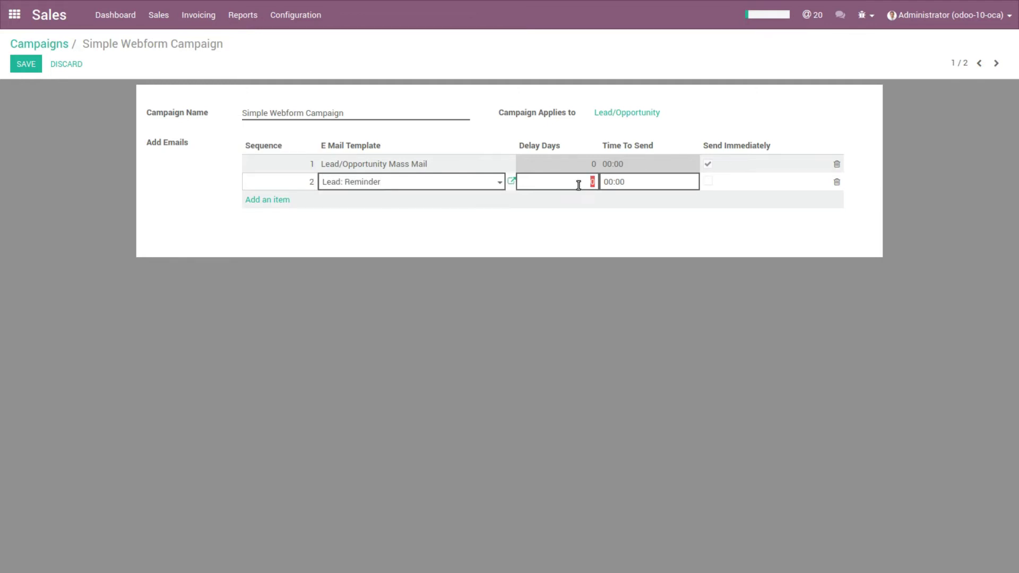
type("11")
left_click(578, 362)
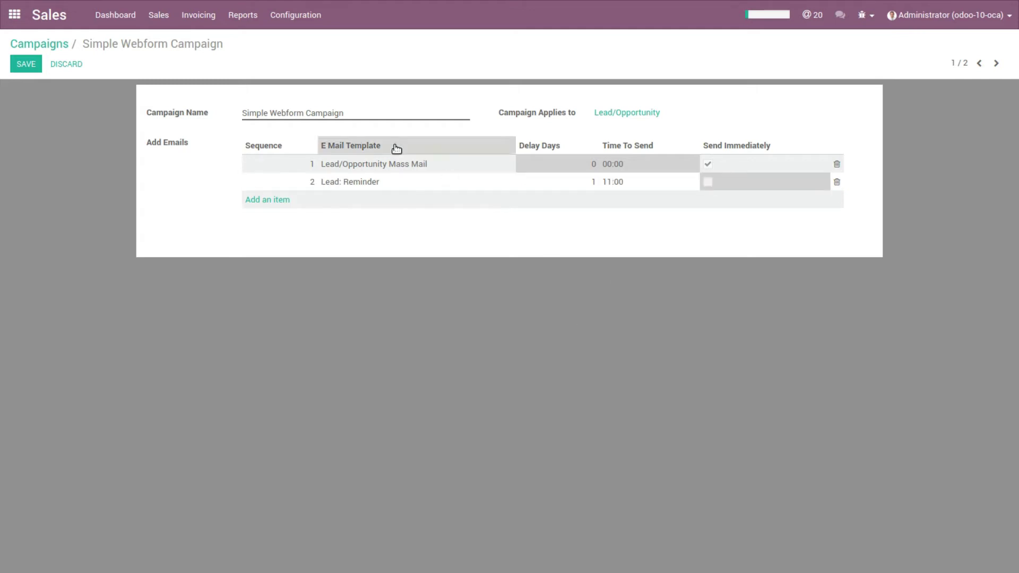
left_click(31, 67)
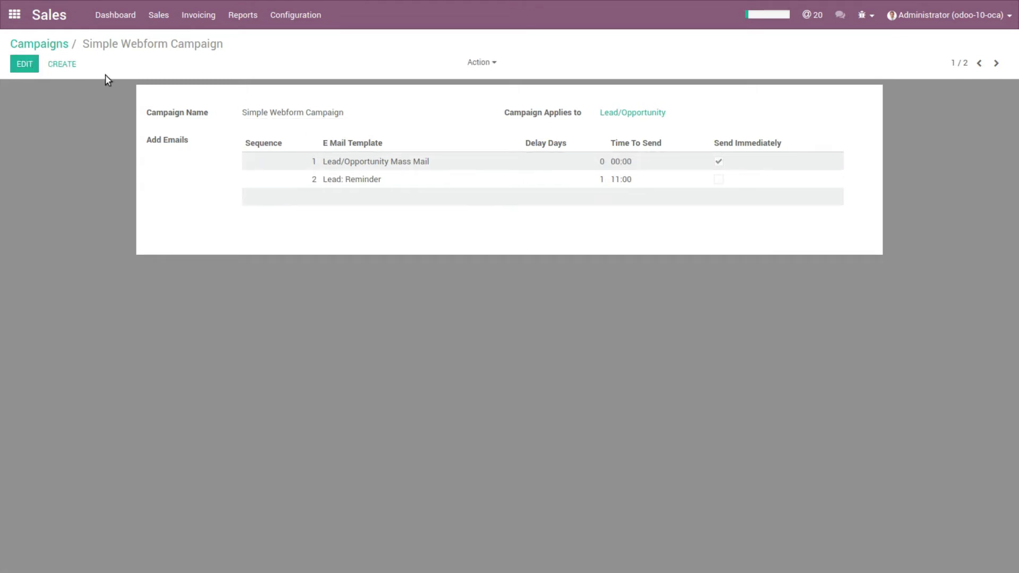
Step: Open the Detailed Webform Campaign for editing and make it apply to Partner
left_click(59, 43)
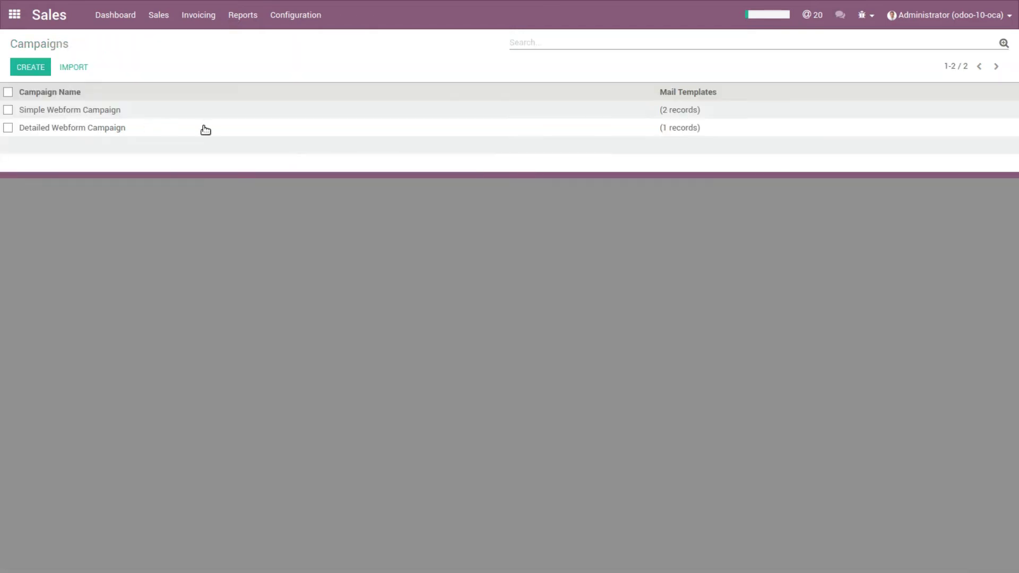
left_click(205, 127)
left_click(22, 65)
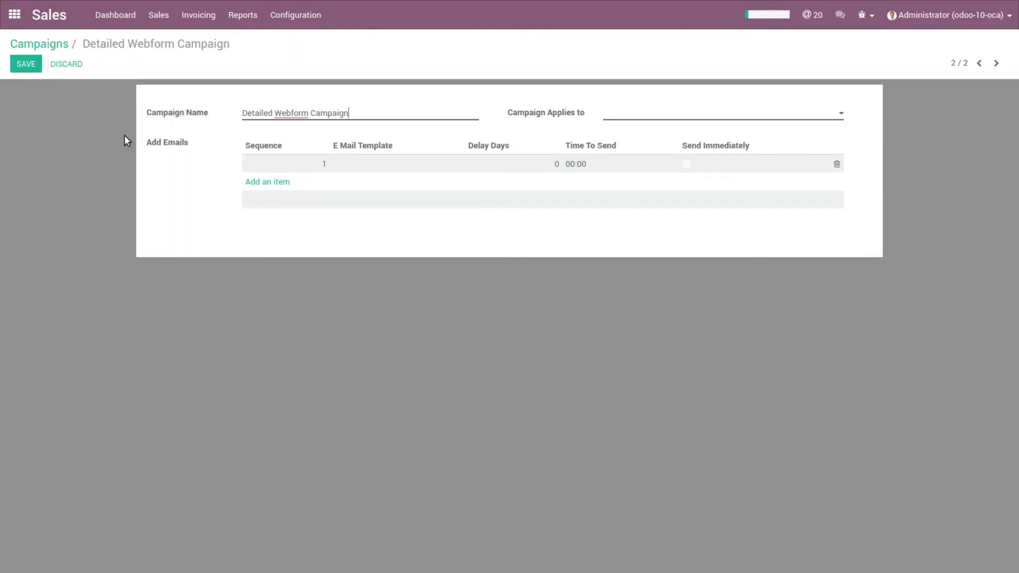
left_click(630, 114)
left_click(635, 148)
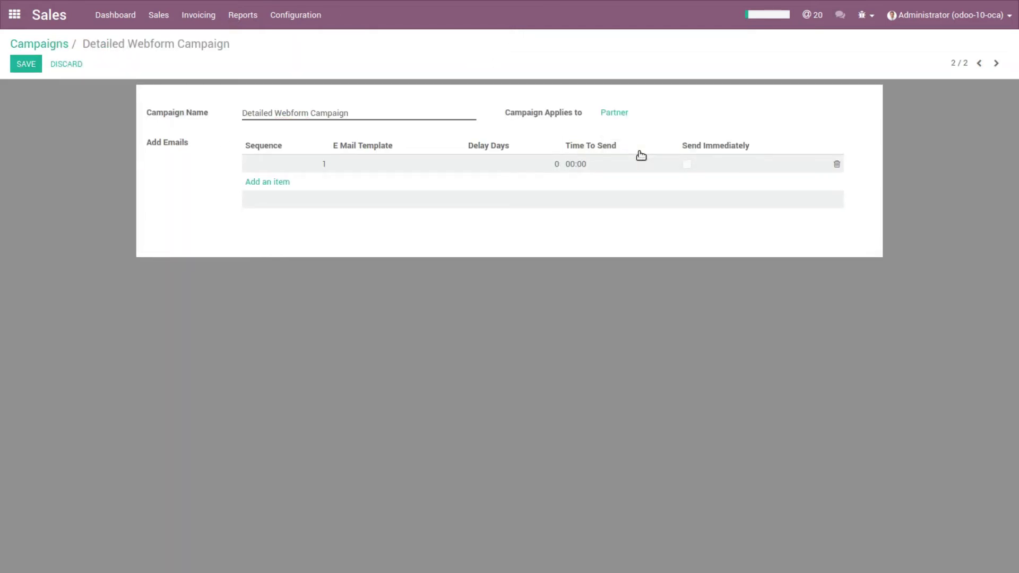
Step: Set the campaign's email to the Partner Mass Mail template with a delay of 2 days at 10:00, and save
left_click(362, 169)
left_click(393, 163)
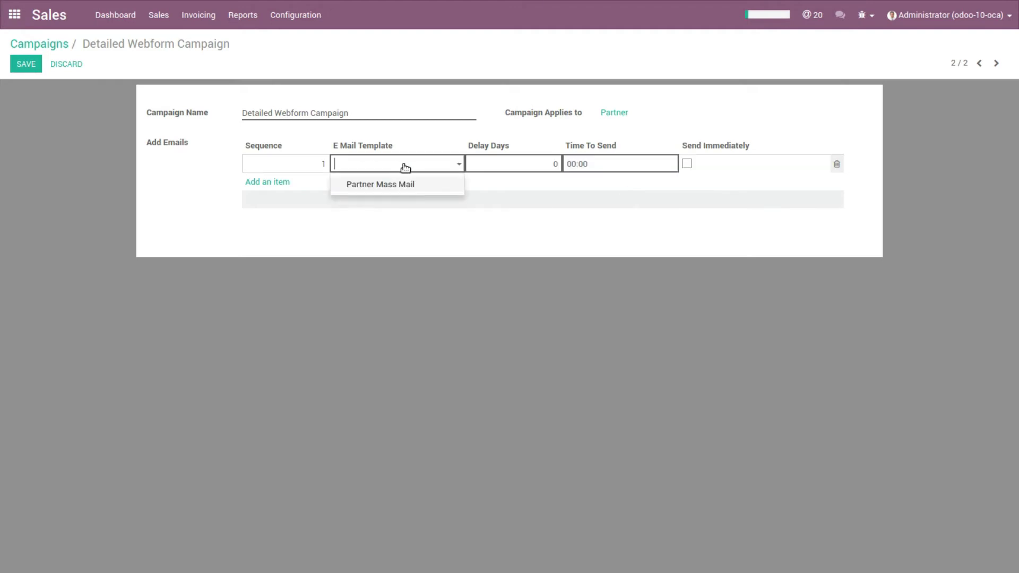
left_click(404, 186)
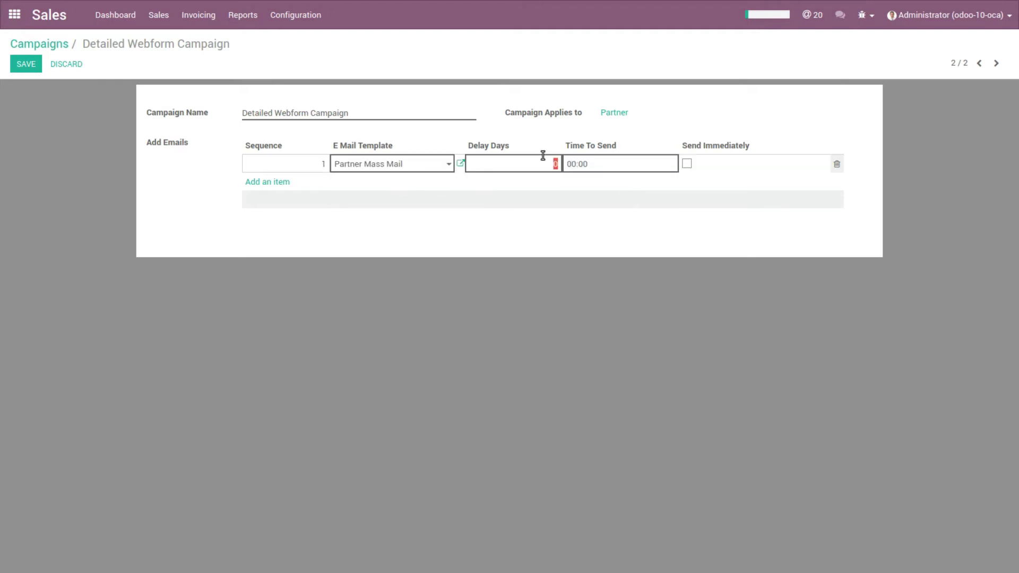
type("2")
type("10")
left_click(38, 66)
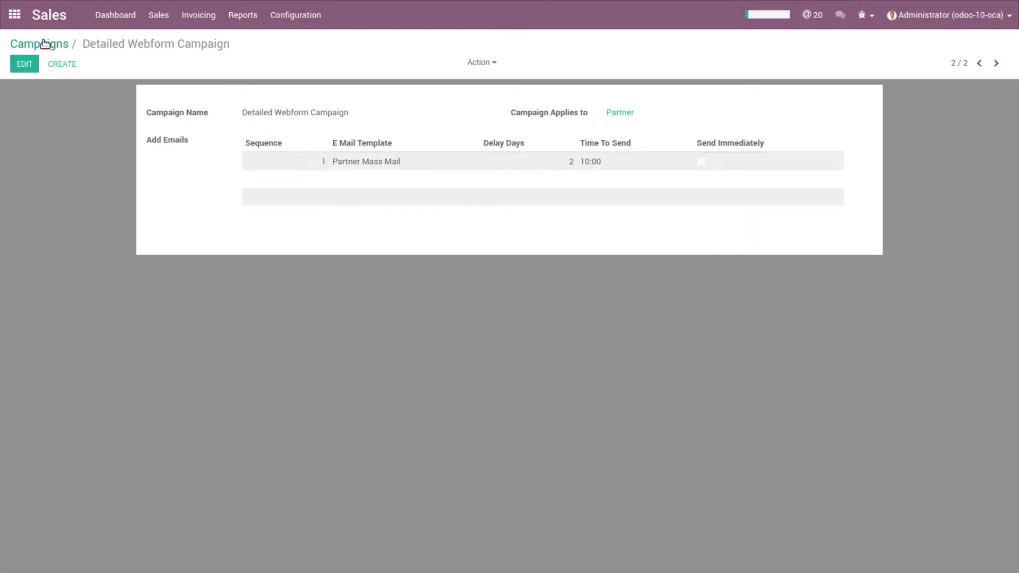
Step: Open the campaign details of the lead "Information about laptop"
left_click(44, 42)
left_click(158, 15)
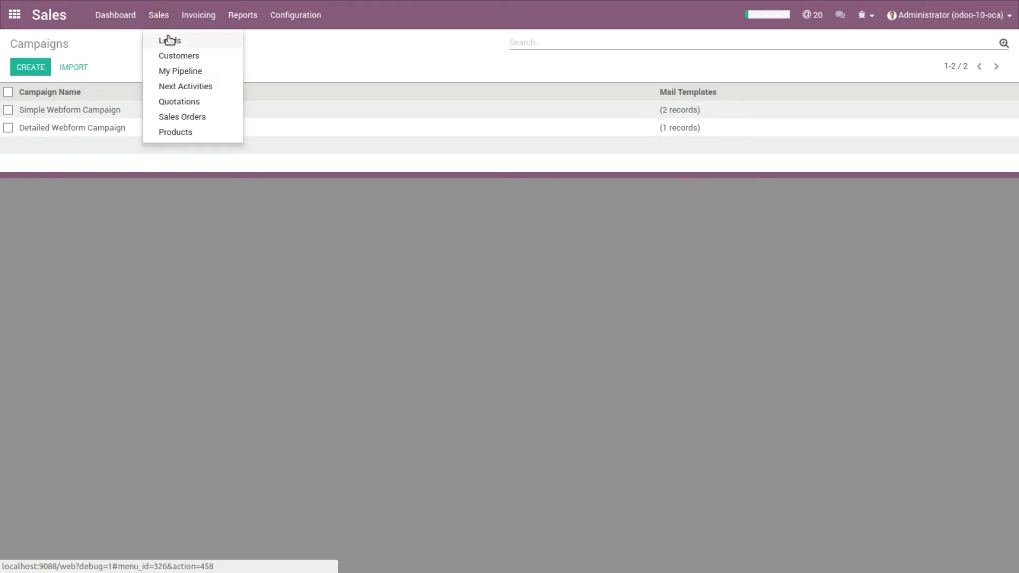
left_click(42, 24)
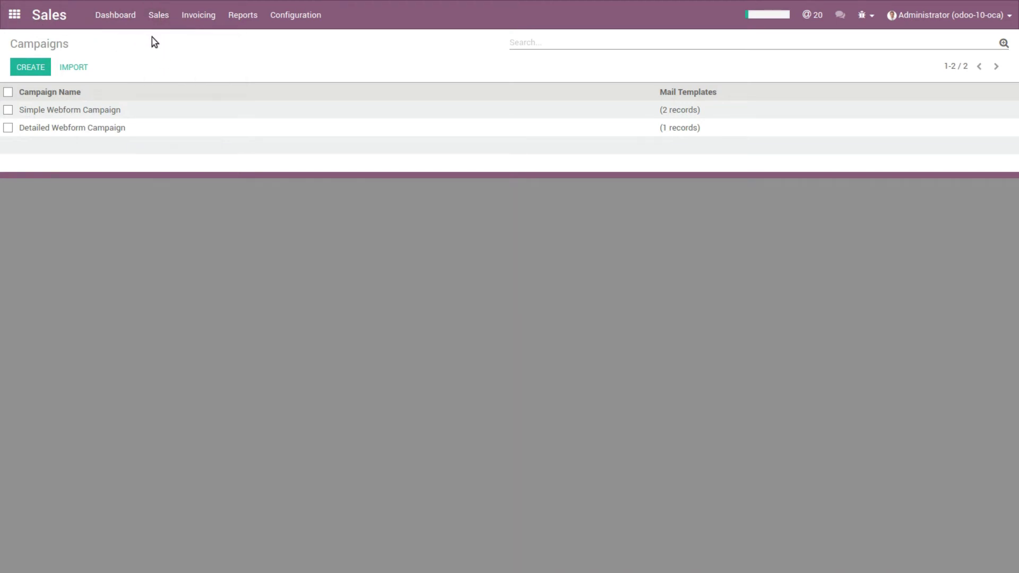
left_click(159, 15)
left_click(160, 41)
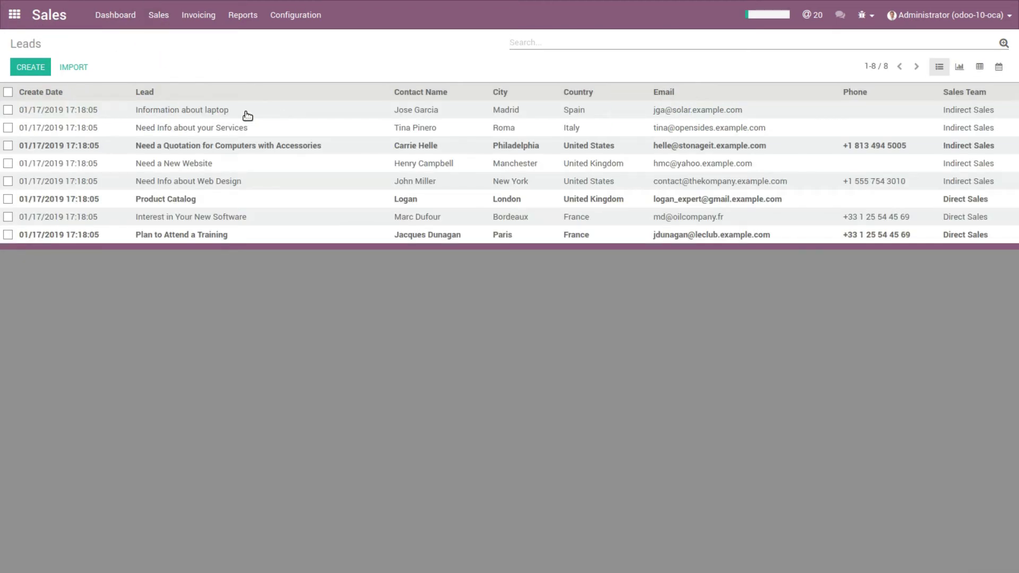
left_click(248, 116)
left_click(325, 357)
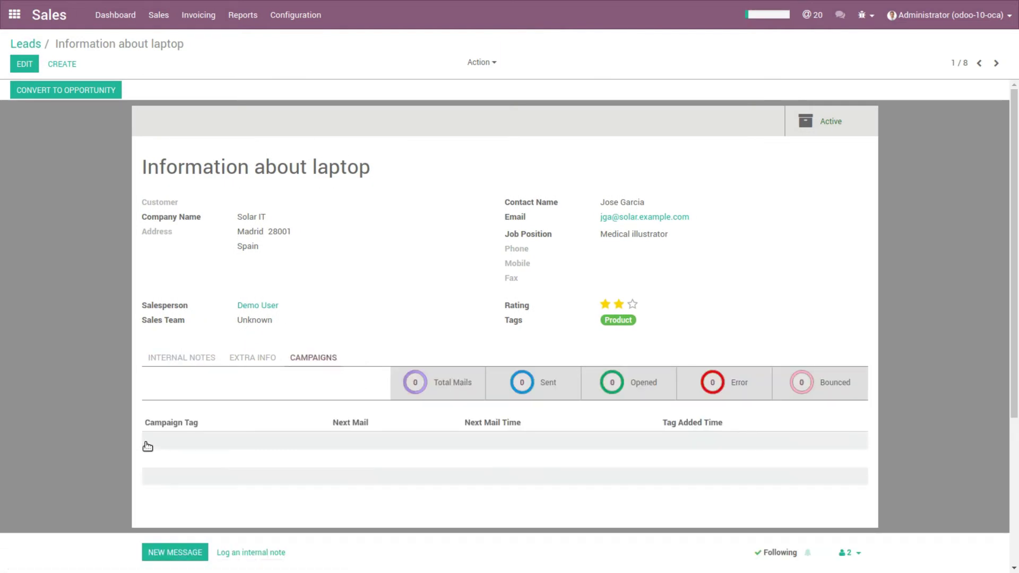
Step: Assign the Simple Webform Campaign as the lead's campaign tag and save the lead
left_click(24, 63)
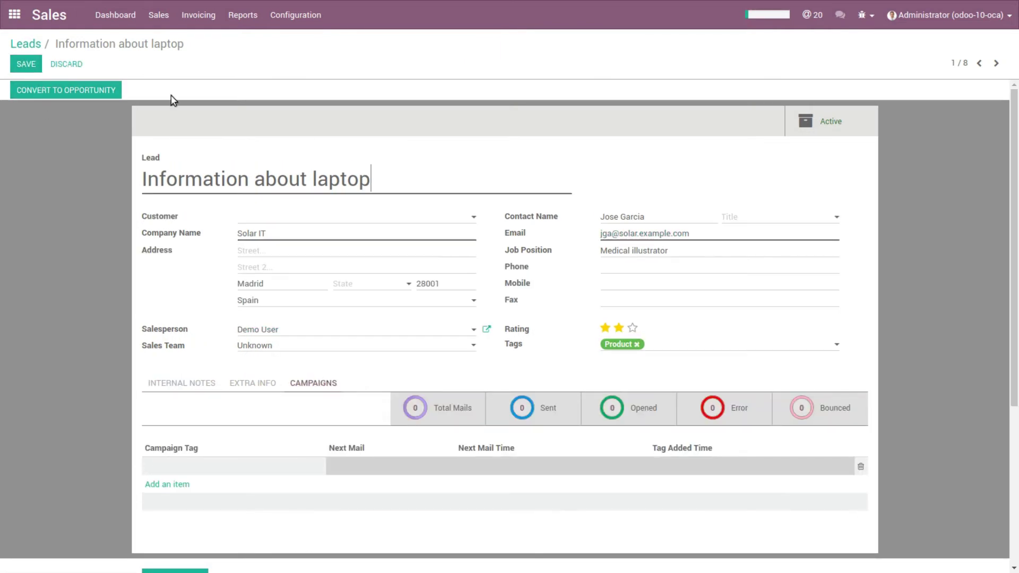
left_click(190, 466)
left_click(261, 466)
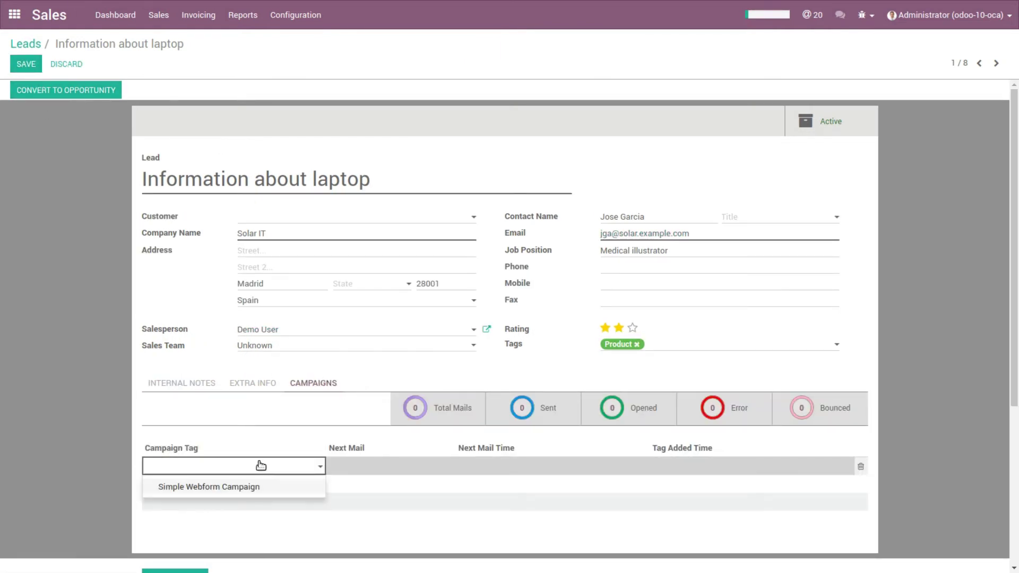
left_click(249, 487)
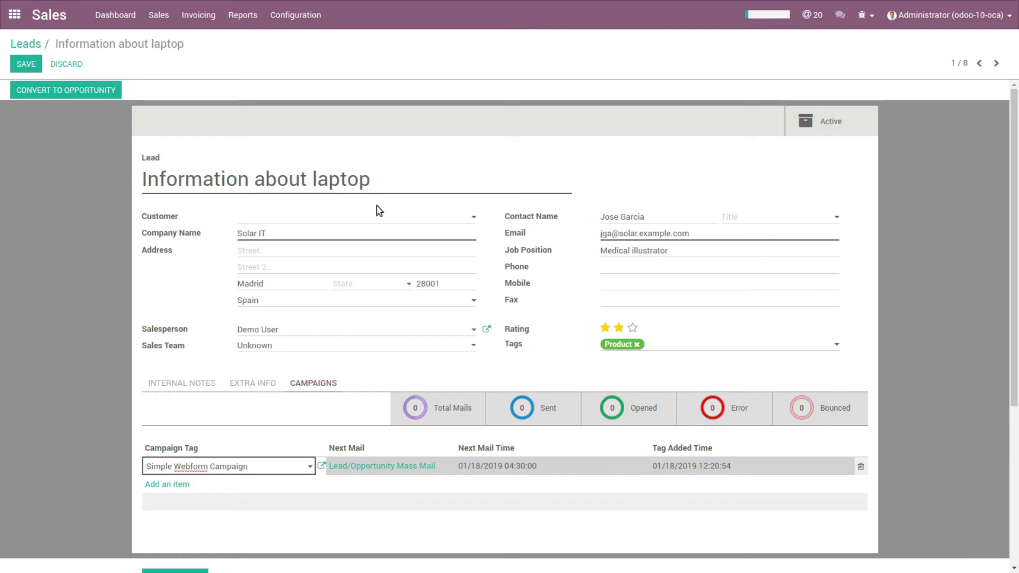
left_click(30, 67)
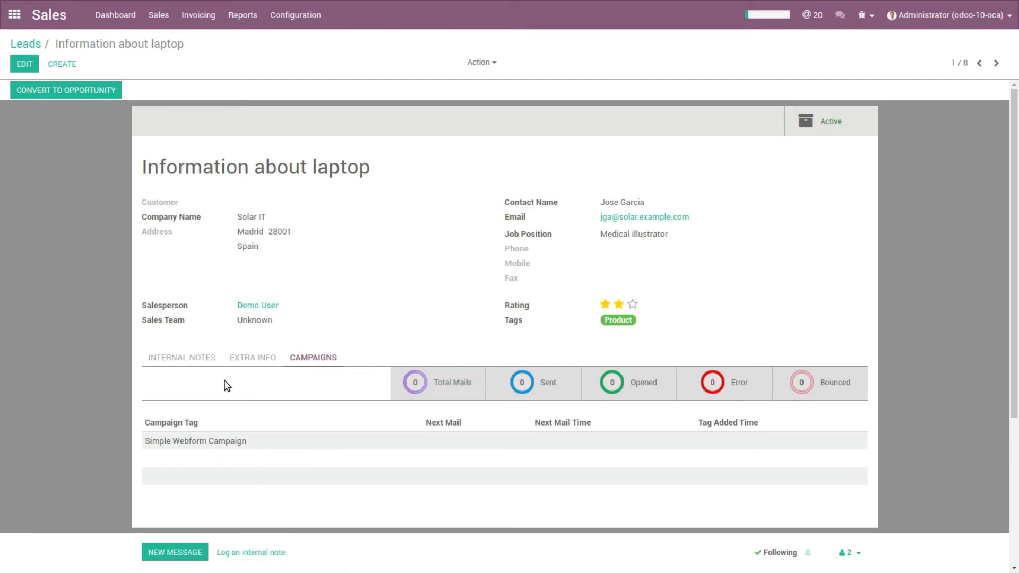
Step: Open the customer Agrolait for editing and show its campaign details
left_click(35, 45)
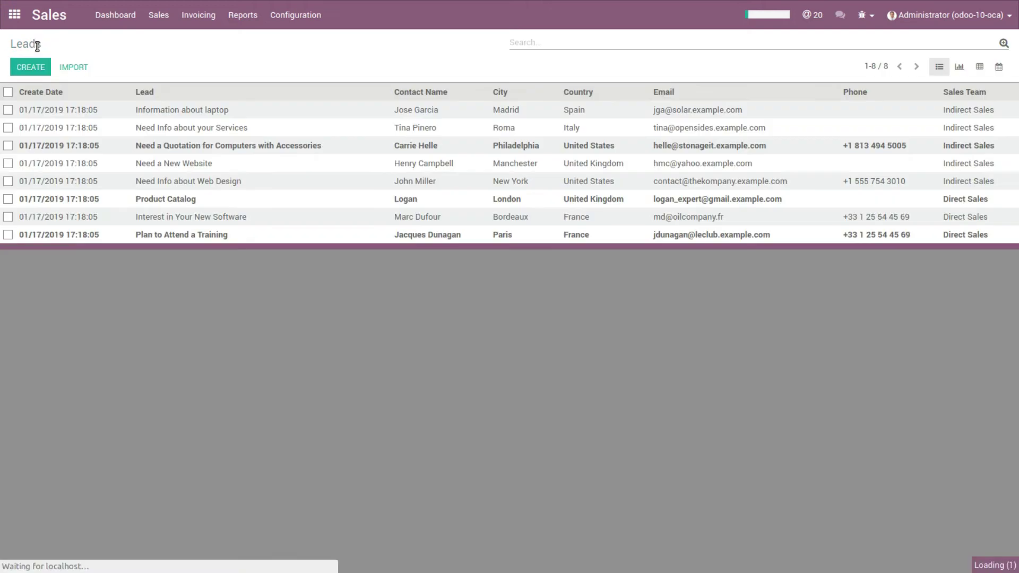
left_click(161, 17)
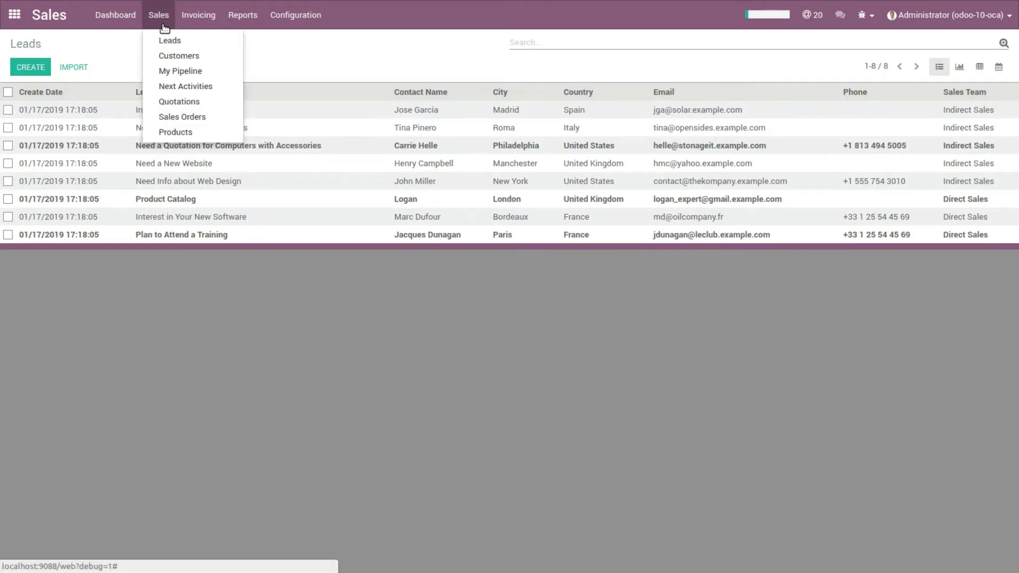
left_click(166, 56)
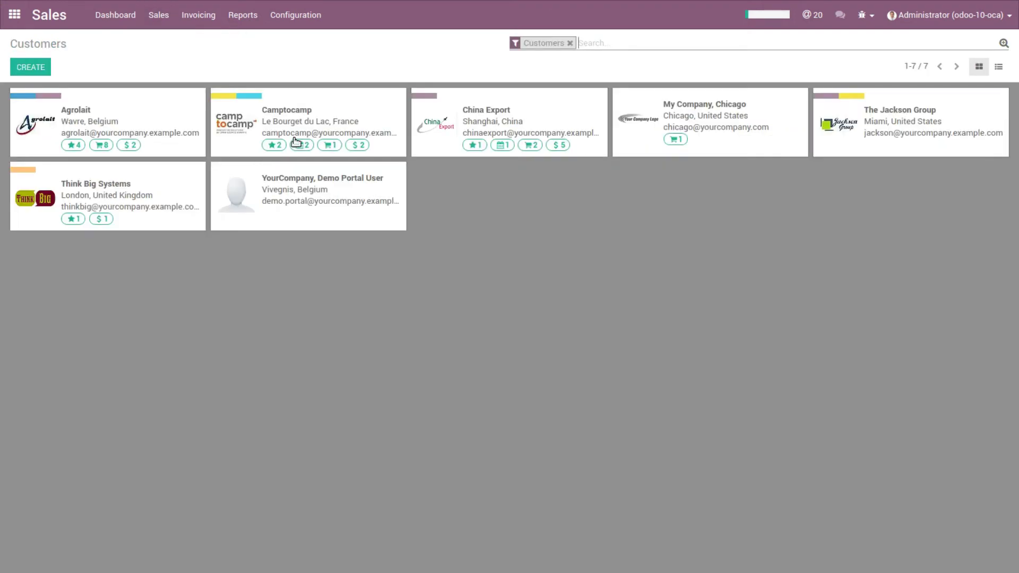
left_click(167, 116)
left_click(24, 64)
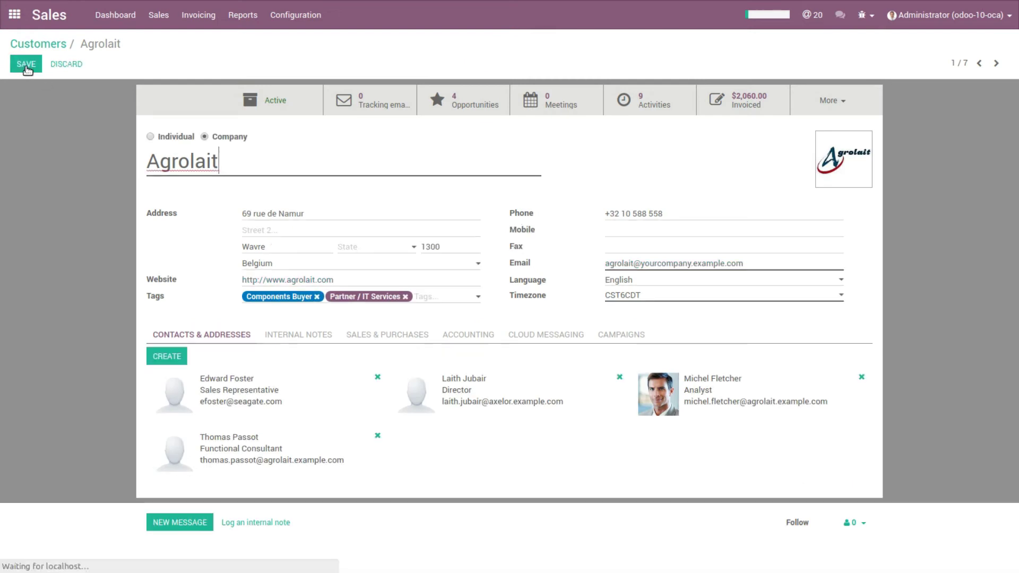
left_click(610, 335)
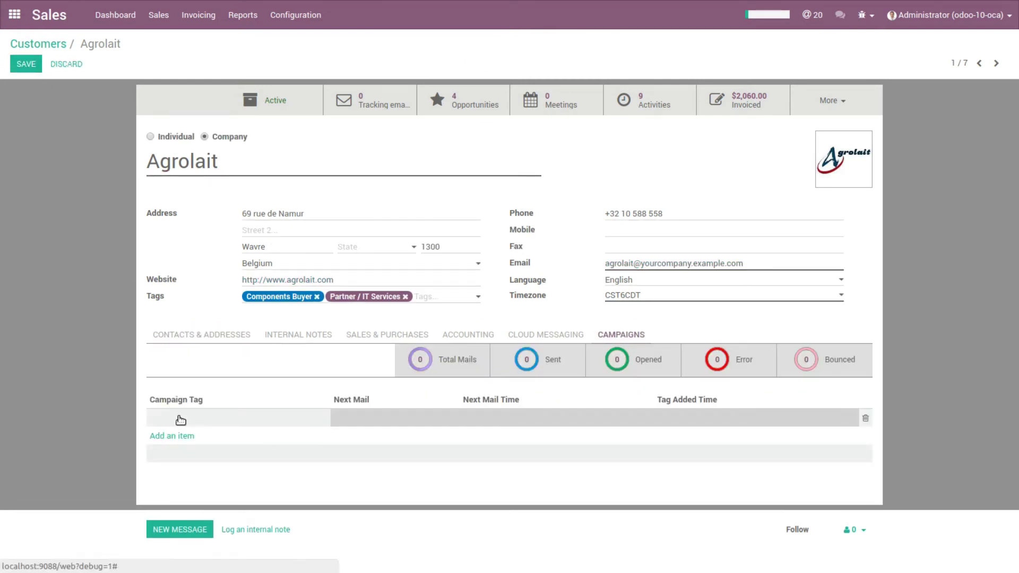
Step: Assign the Detailed Webform Campaign as Agrolait's campaign tag and save the customer
left_click(182, 419)
left_click(250, 417)
left_click(250, 439)
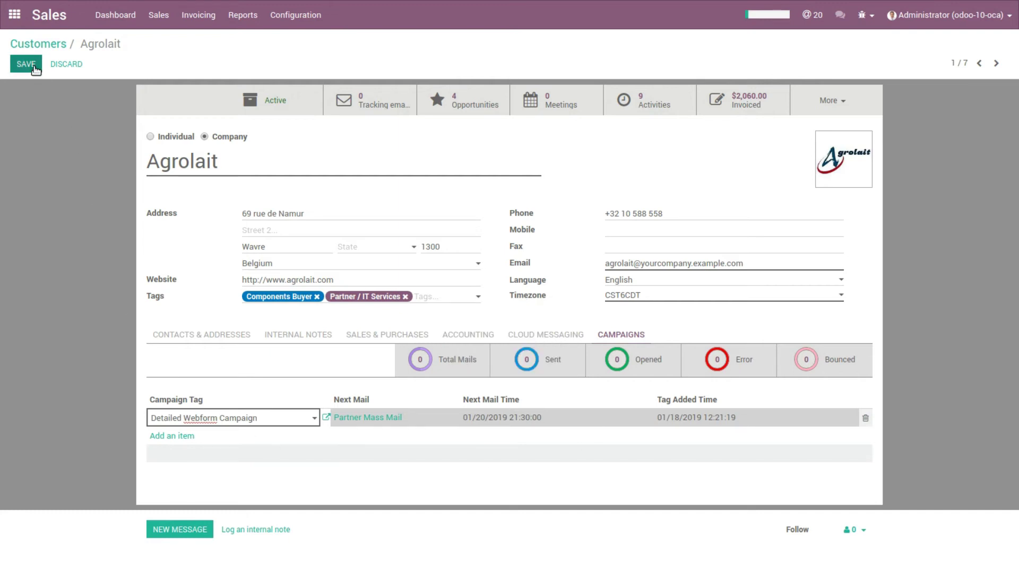
left_click(33, 65)
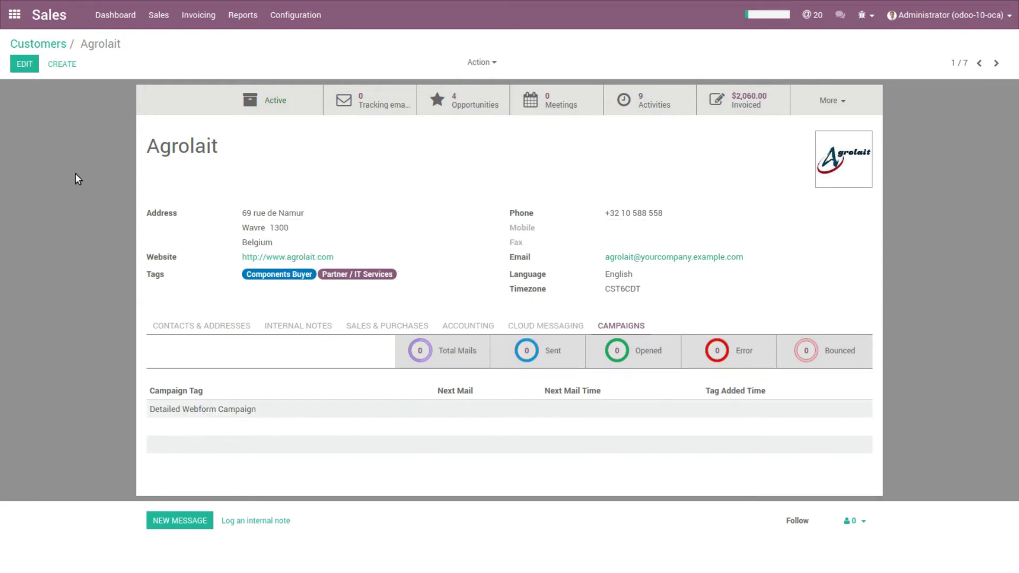
Step: Leave the customer record and open the "Leads form" page on the website
left_click(59, 48)
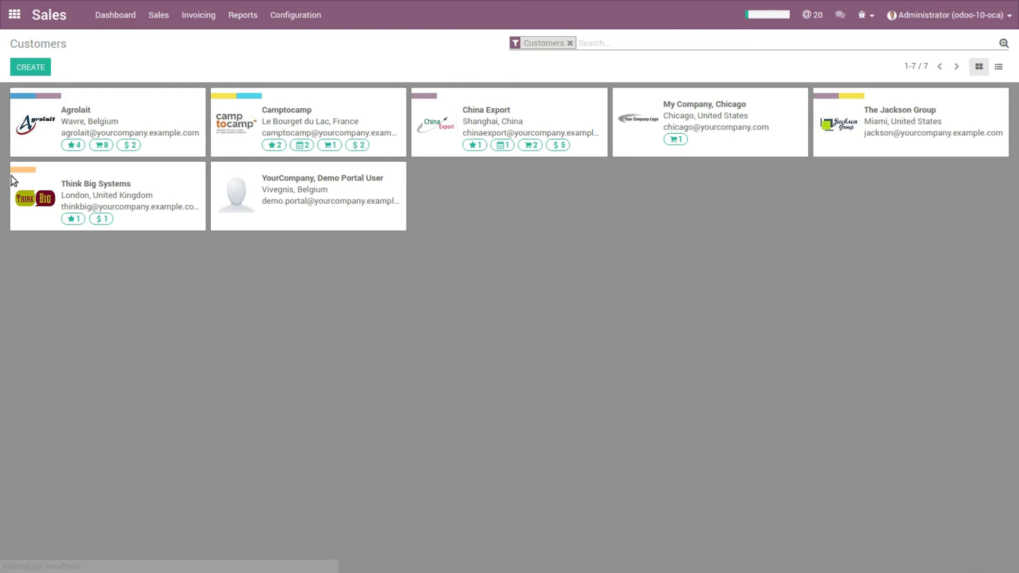
left_click(13, 18)
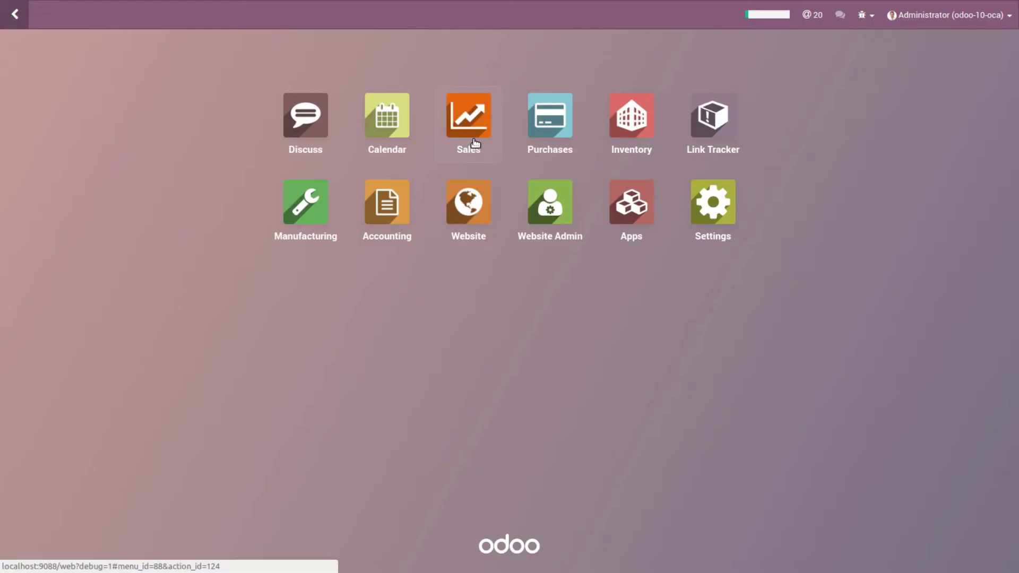
left_click(466, 219)
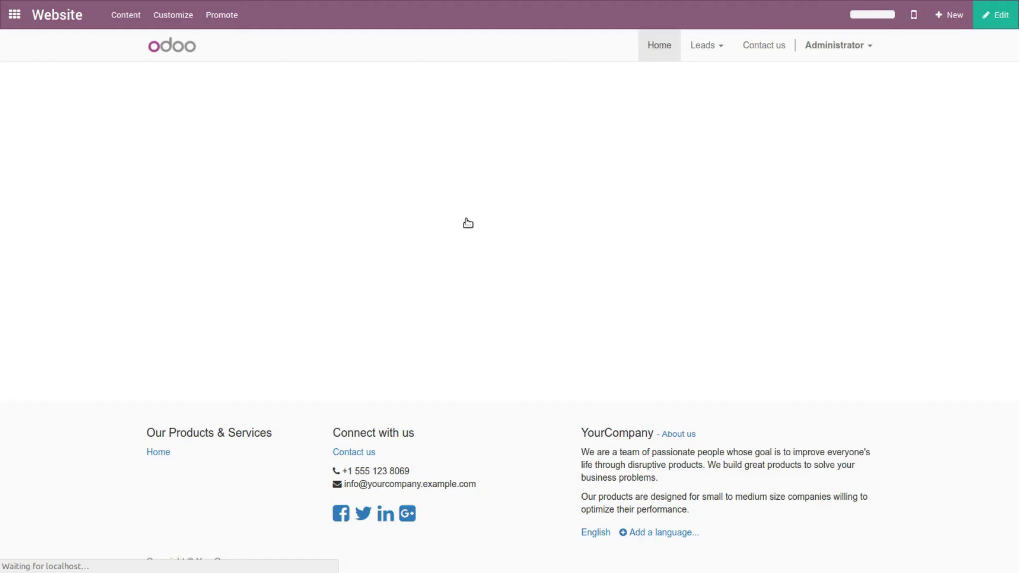
left_click(699, 53)
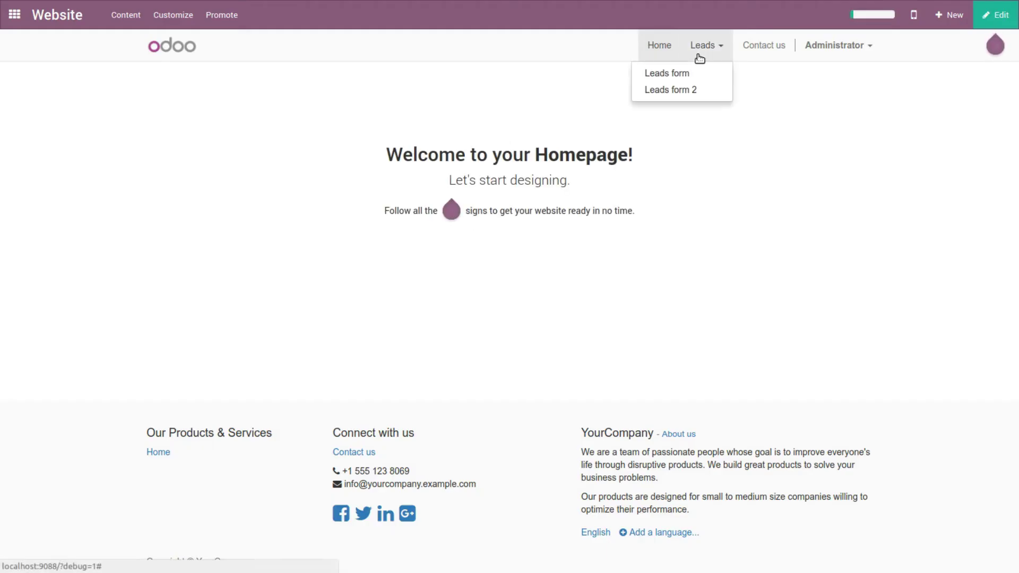
left_click(689, 92)
Step: Submit a lead through the website's "Leads form 2" with the subject "Test Lead" and a contact e-mail address
left_click(708, 43)
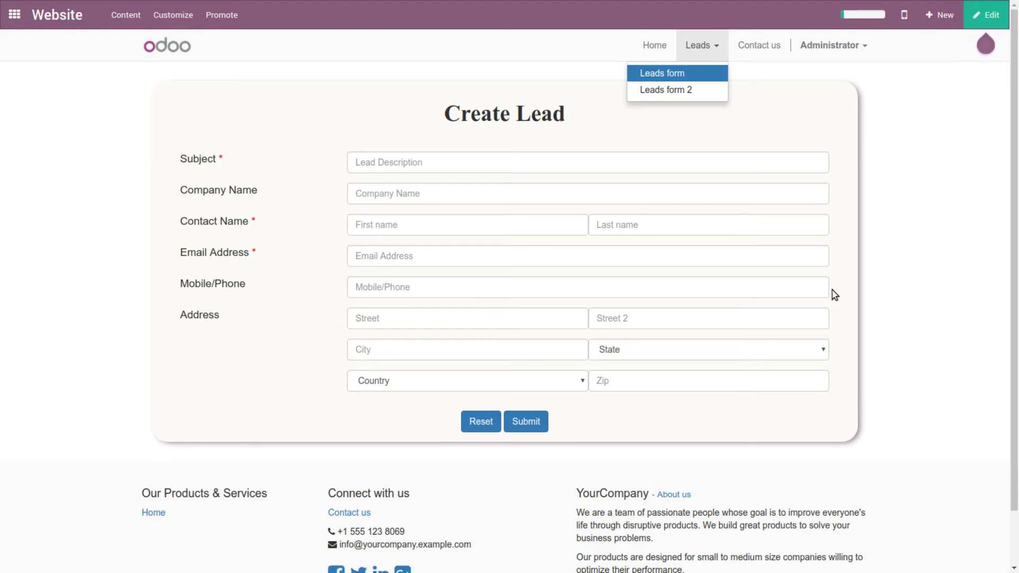
left_click(665, 89)
left_click(374, 163)
type("Test Lead")
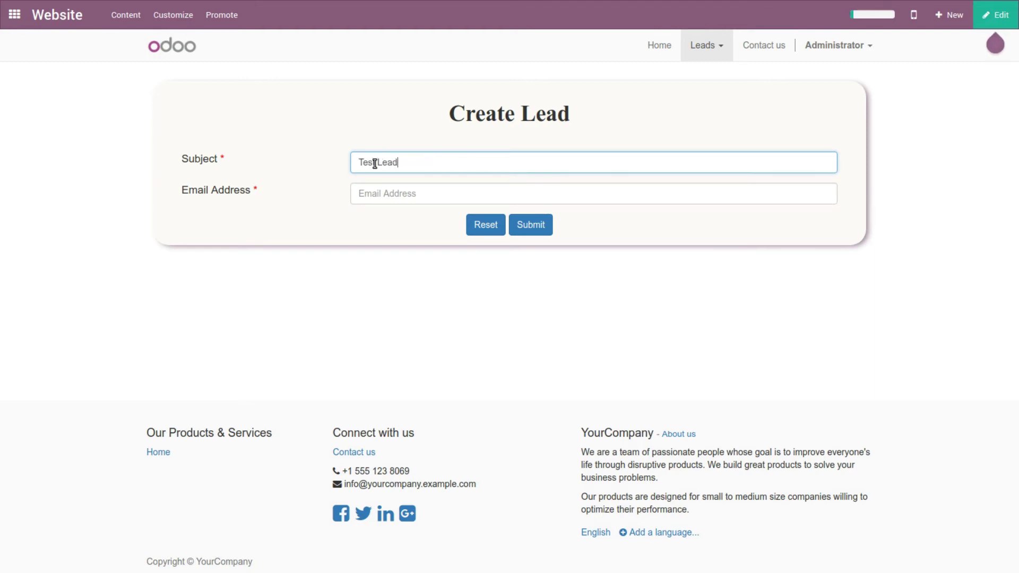
key("Tab")
type("te")
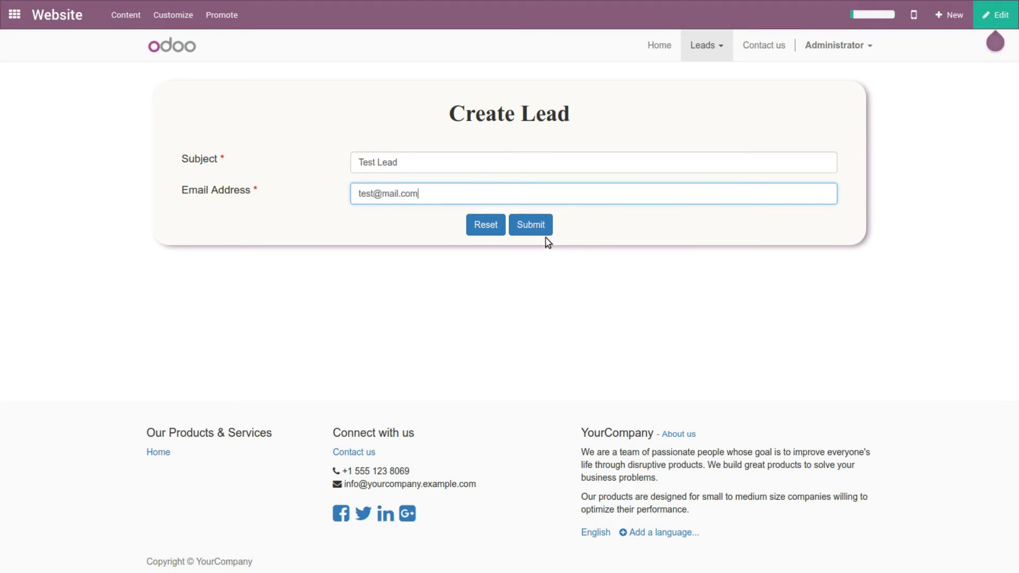
left_click(518, 223)
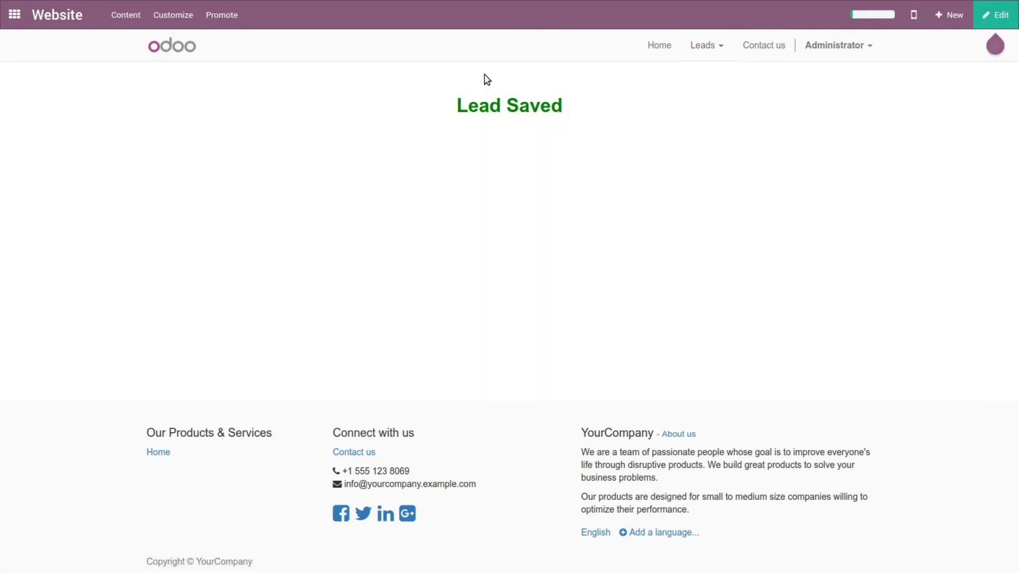
Step: Show the campaign details of "Test Lead" in Sales and try to convert it to an opportunity
left_click(24, 21)
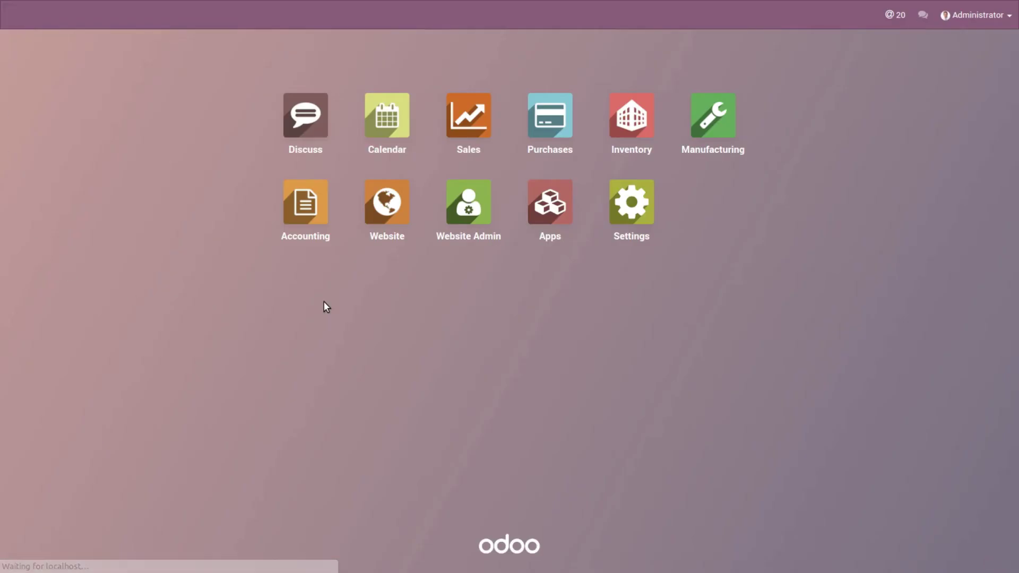
left_click(474, 112)
left_click(158, 15)
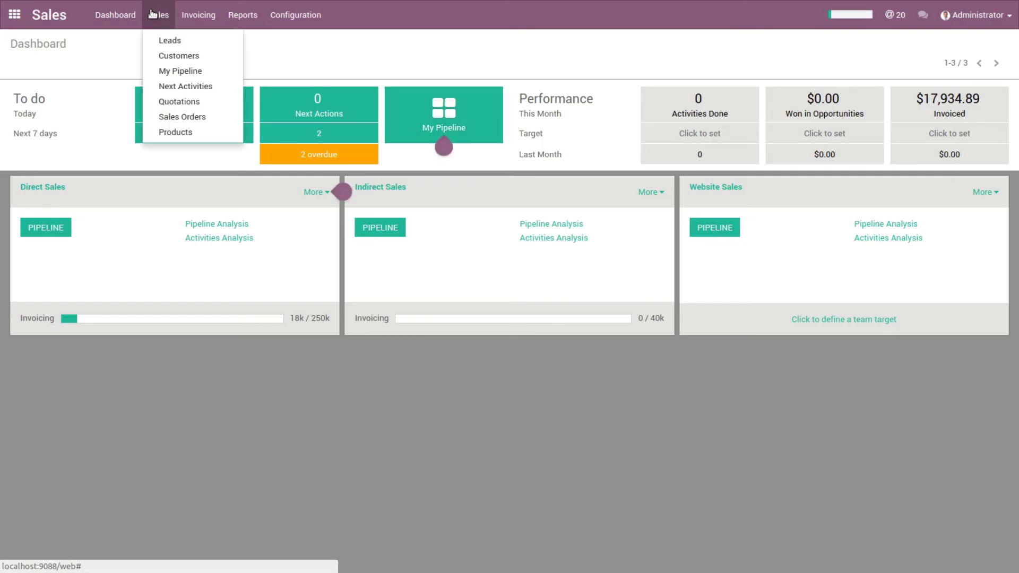
left_click(173, 41)
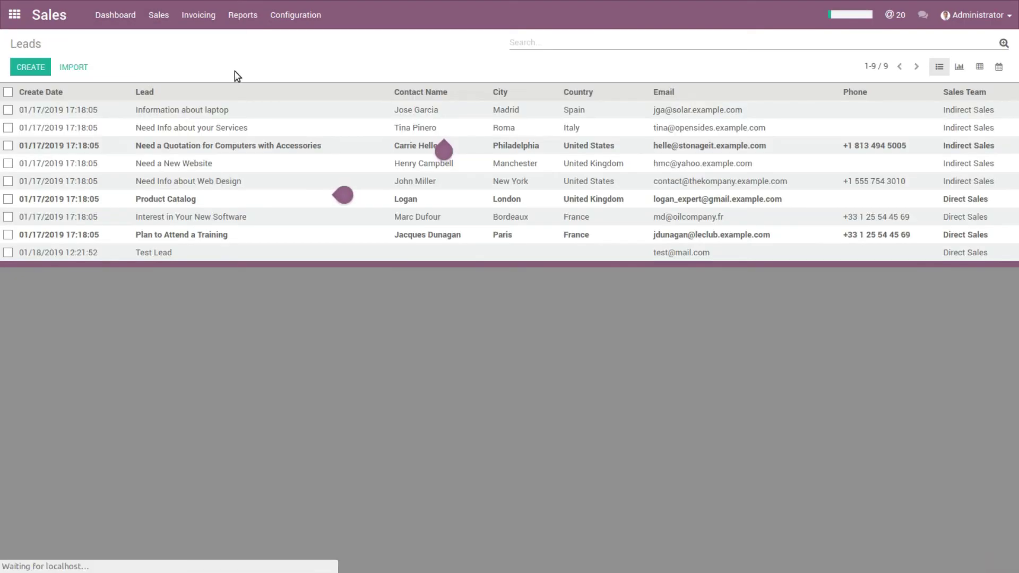
left_click(630, 258)
left_click(292, 361)
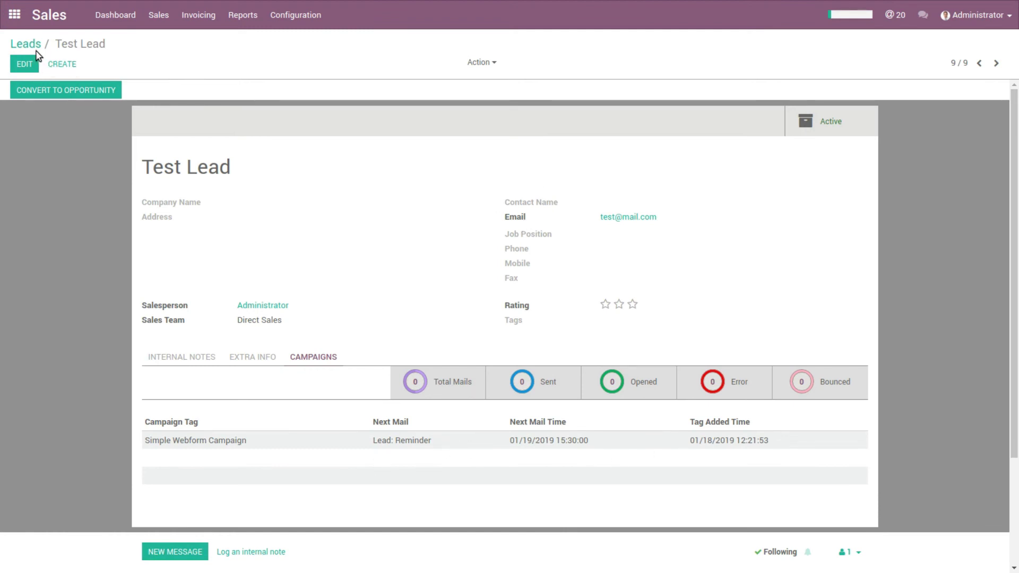
left_click(83, 95)
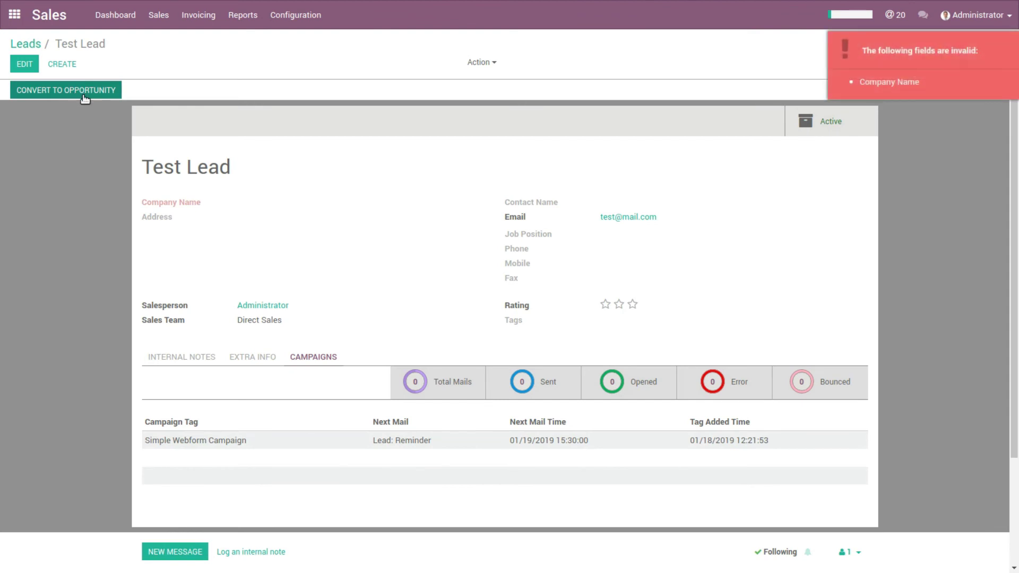
Step: Set the Simple Webform Campaign for the leads "Information about laptop" and "Need Info about your Services" together
left_click(25, 43)
left_click(8, 110)
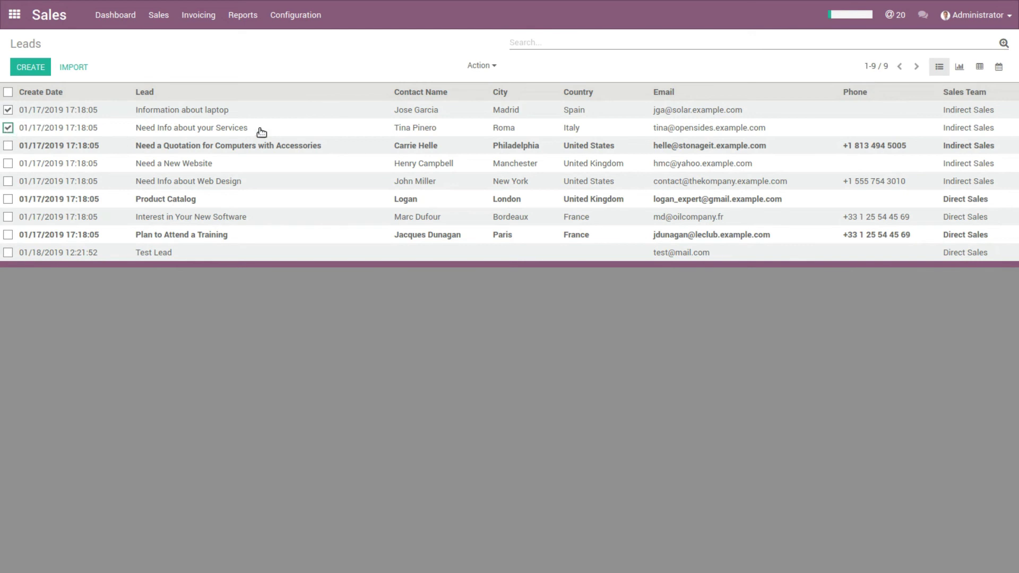
left_click(477, 66)
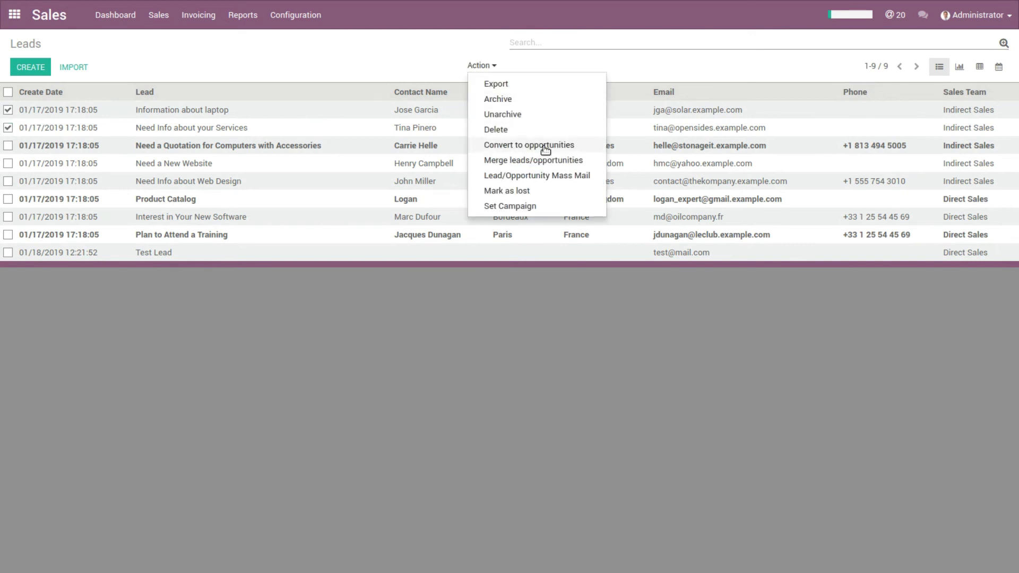
left_click(510, 207)
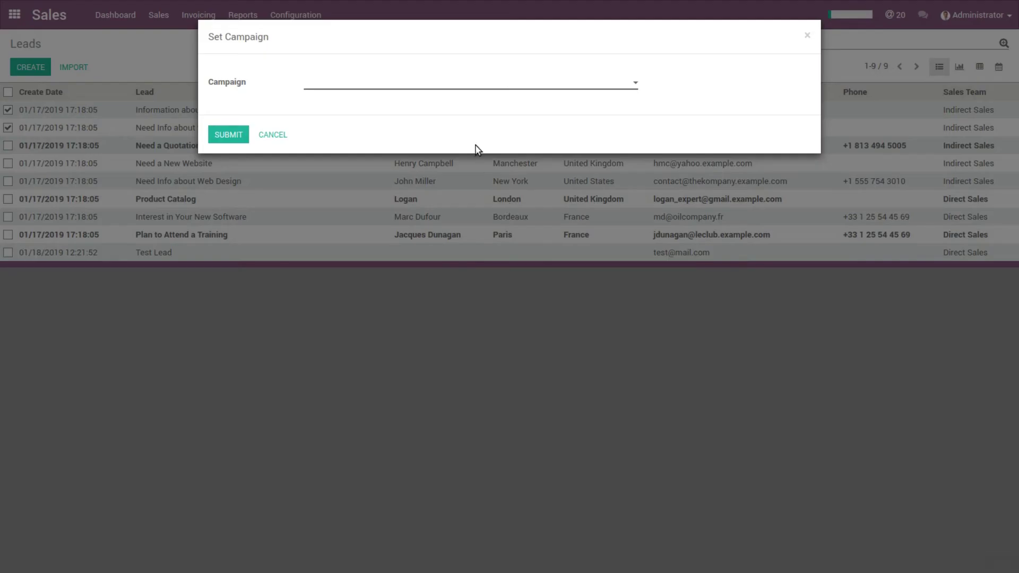
left_click(468, 89)
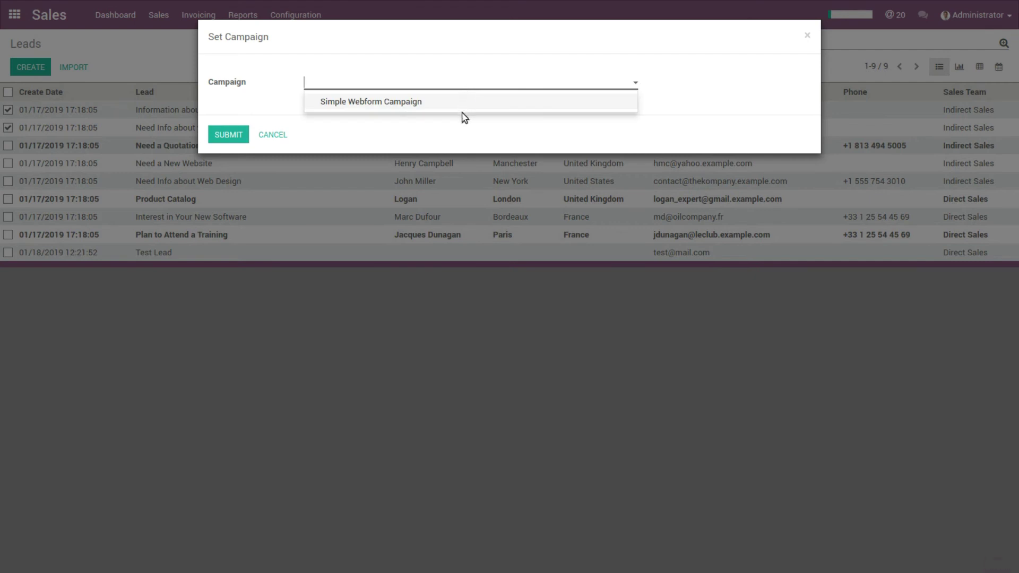
left_click(409, 104)
left_click(227, 135)
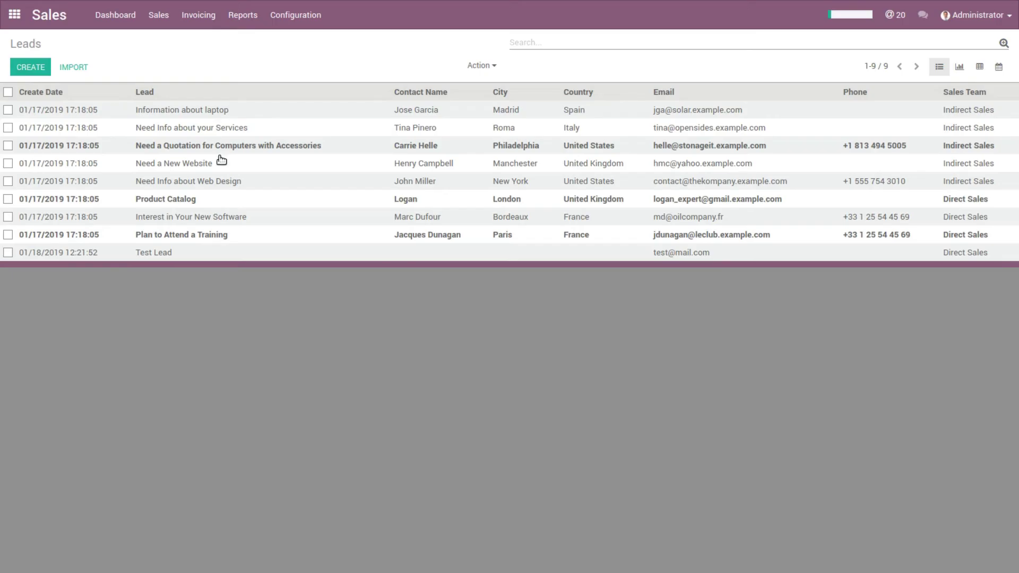
Step: Check the campaign details of the leads "Information about laptop" and "Need Info about your Services"
left_click(380, 113)
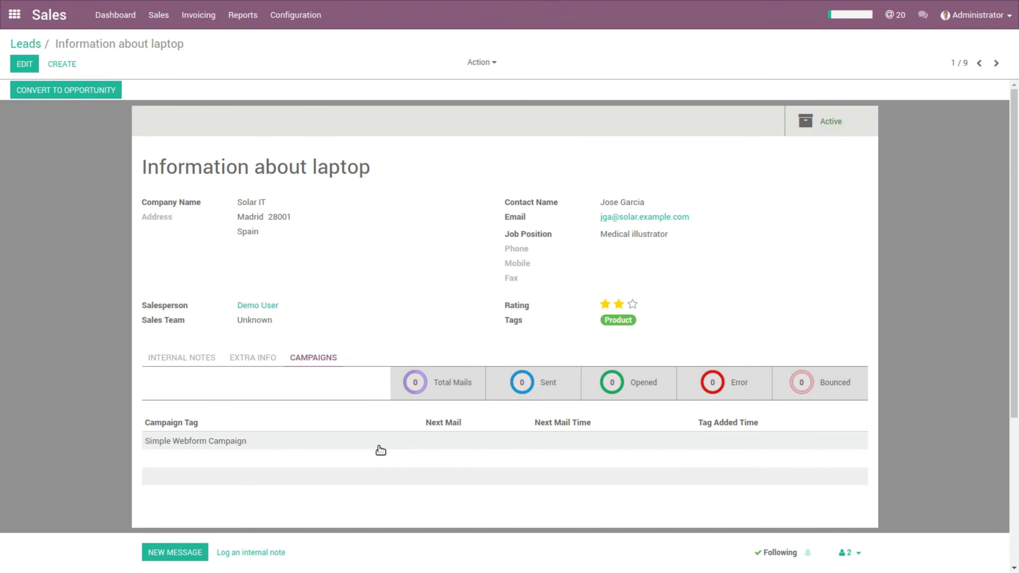
left_click(39, 45)
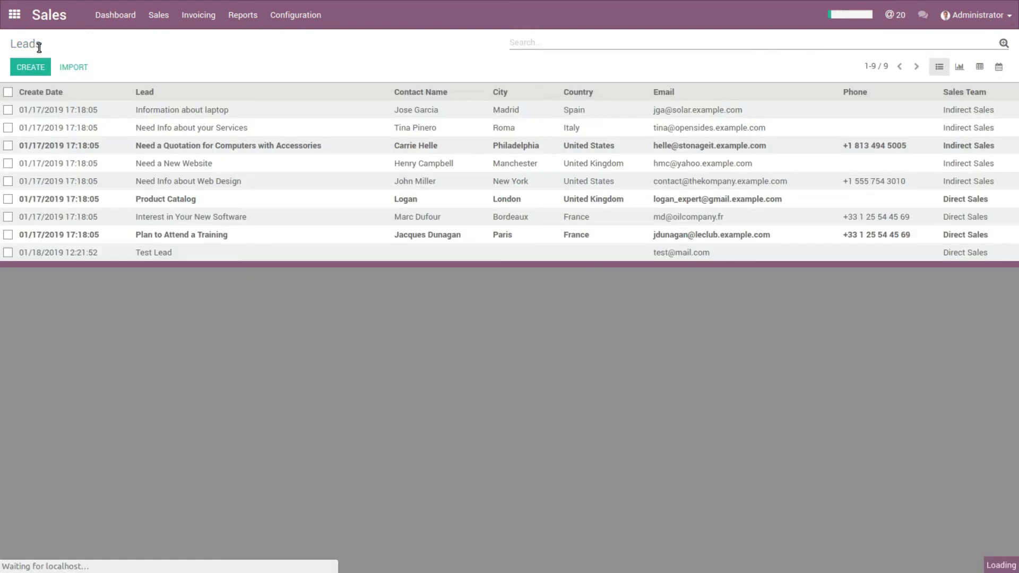
left_click(211, 127)
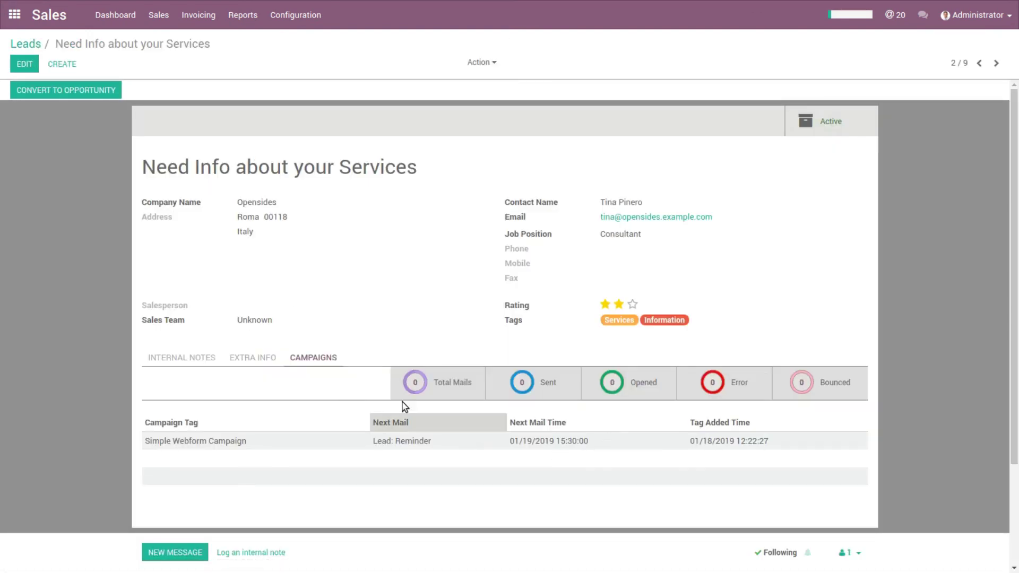
Step: Convert the leads "Information about laptop" and "Need Info about your Services" to Indirect Sales opportunities and show the first one's campaign details
left_click(34, 45)
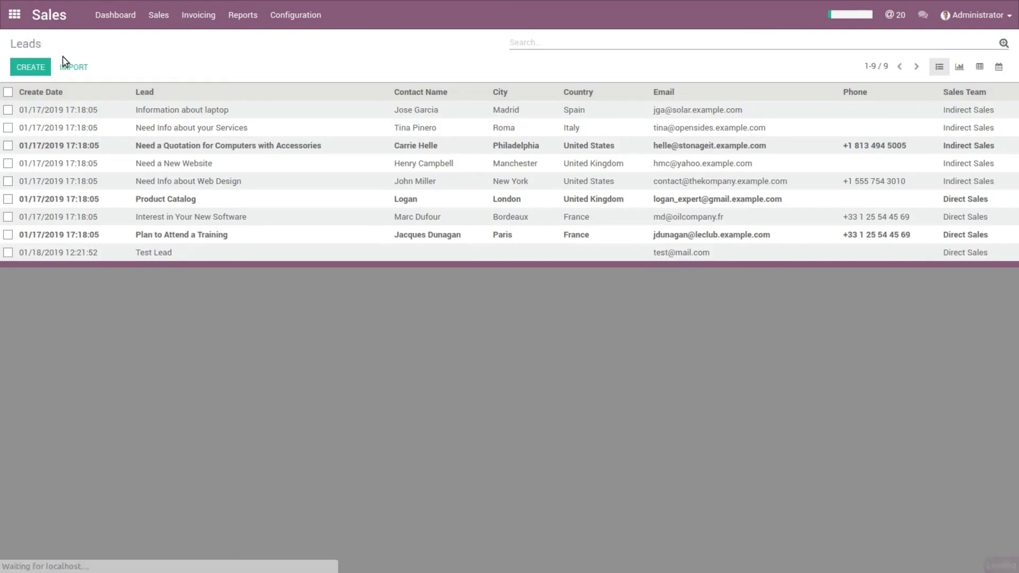
left_click(7, 111)
left_click(8, 128)
left_click(477, 65)
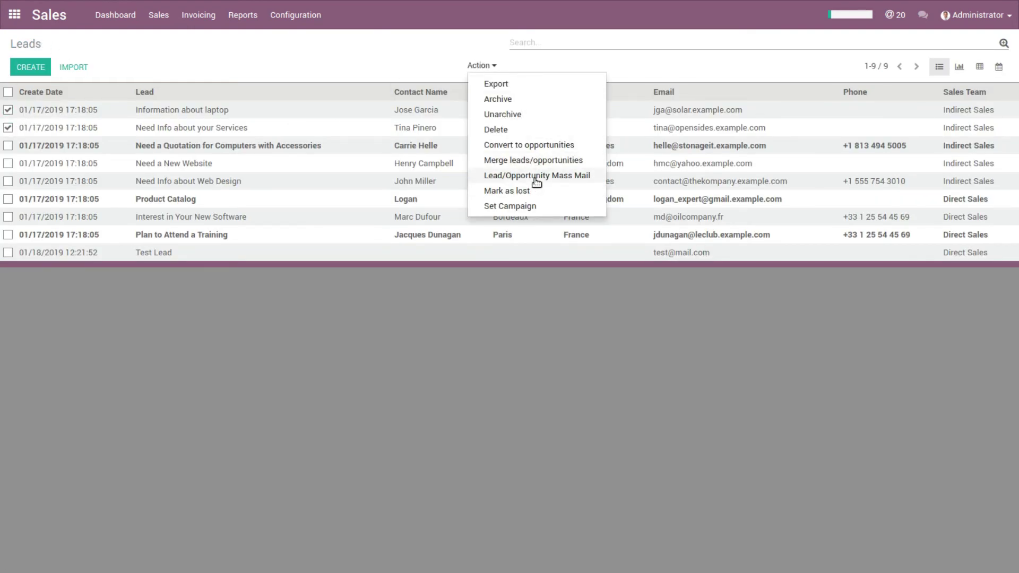
left_click(540, 146)
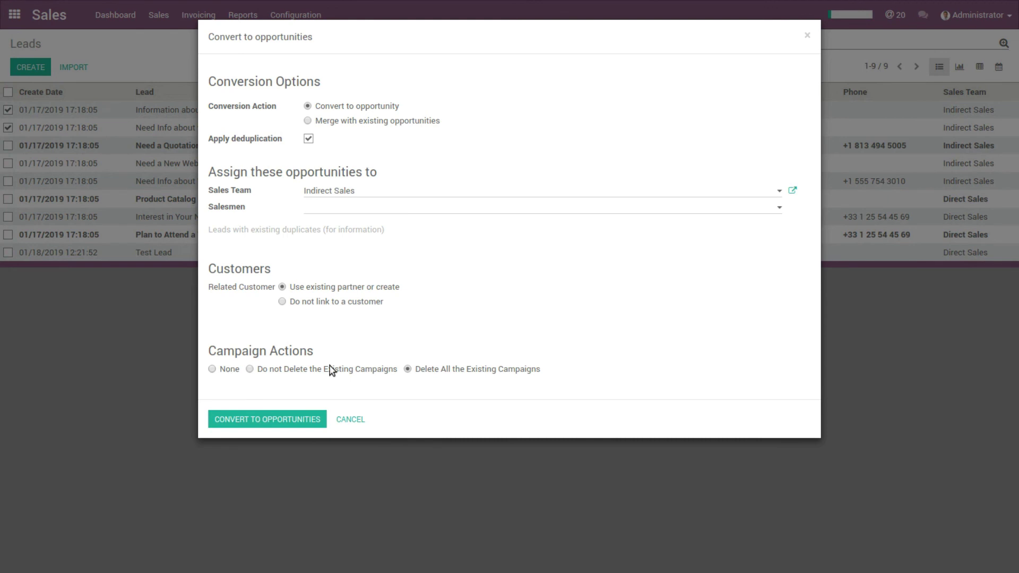
mouse_move(455, 374)
left_click(285, 418)
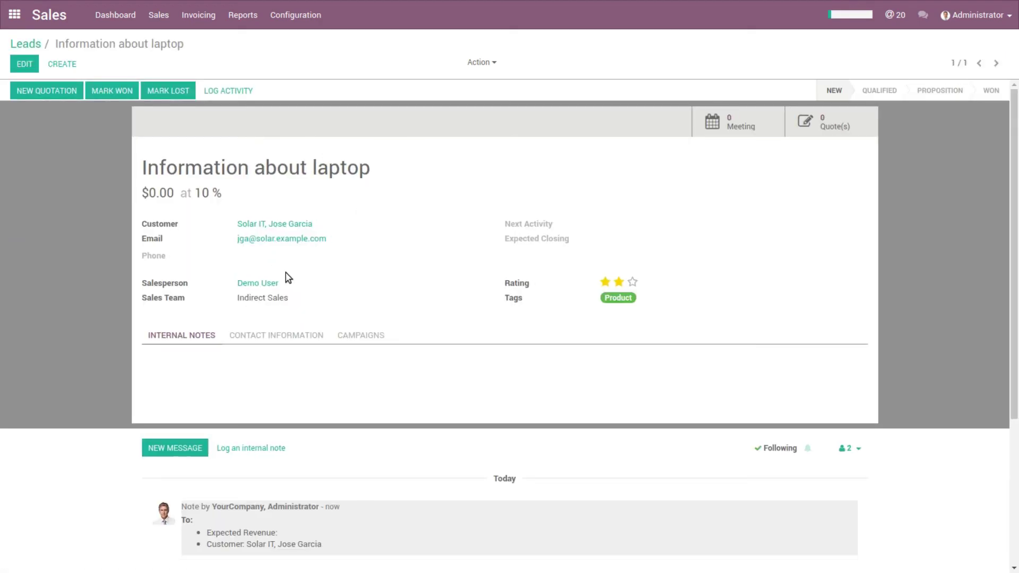
left_click(366, 334)
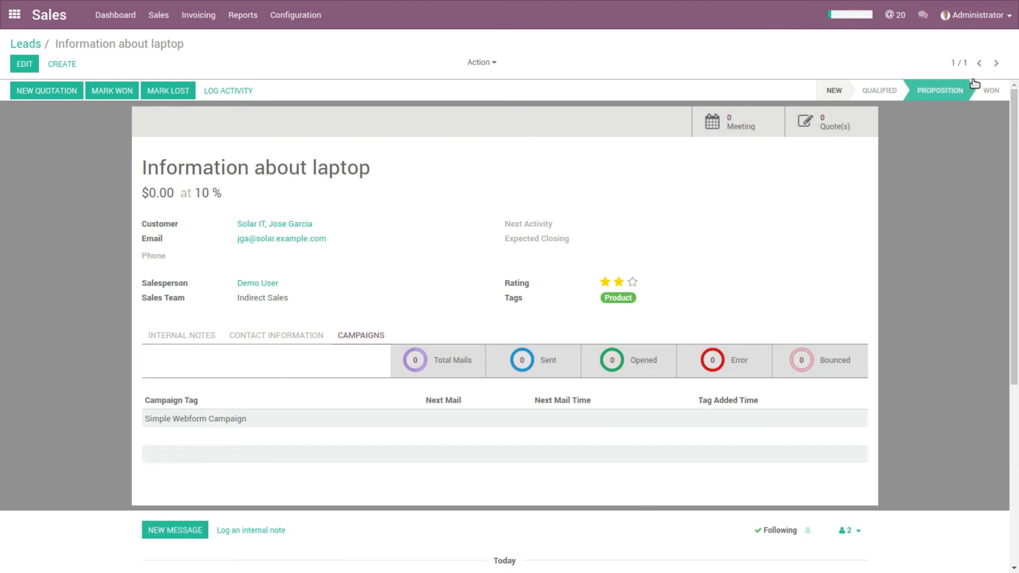
Step: Review the email templates list and the nurture campaigns list in the Sales configuration
left_click(16, 45)
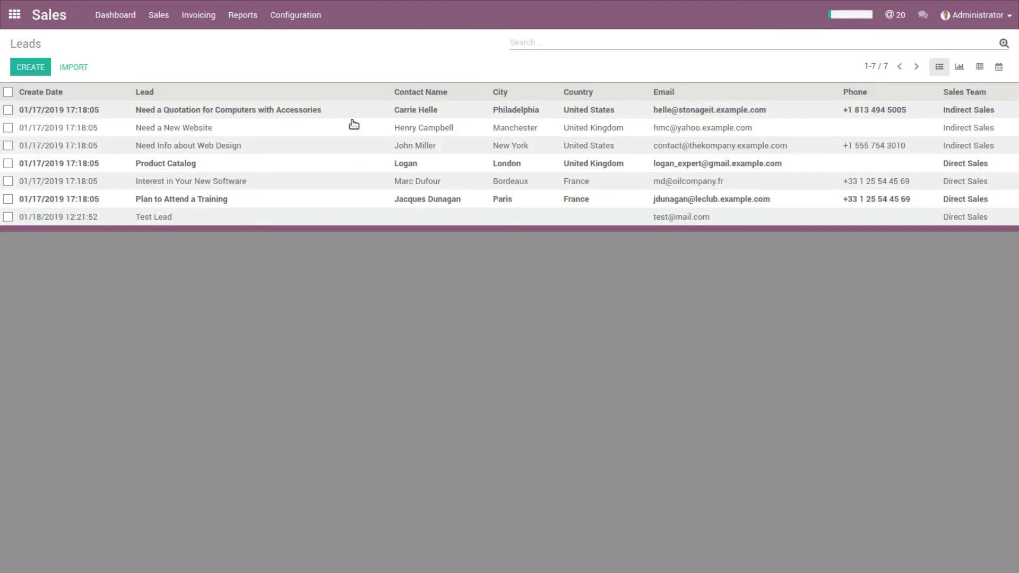
left_click(271, 15)
left_click(320, 86)
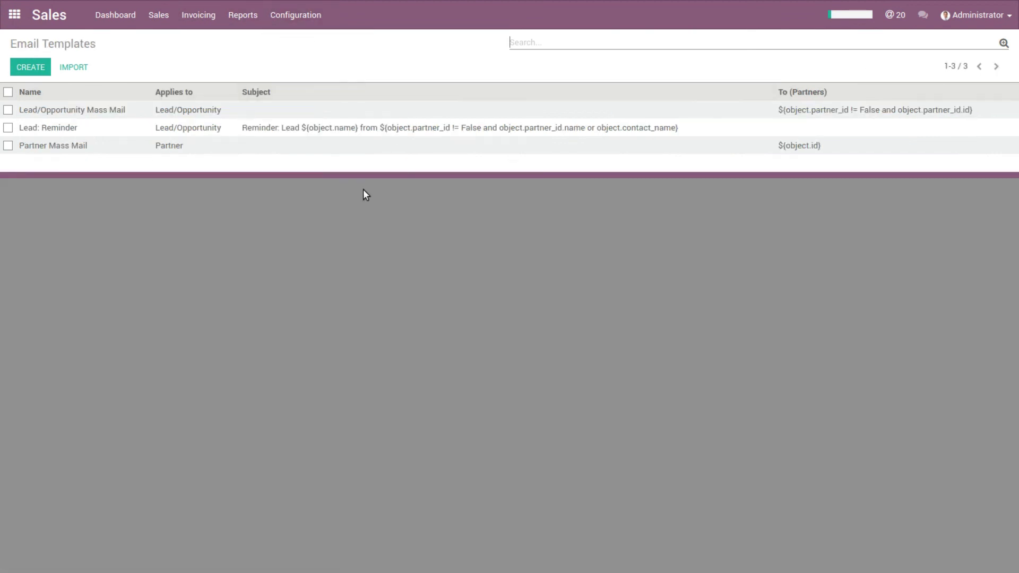
left_click(284, 16)
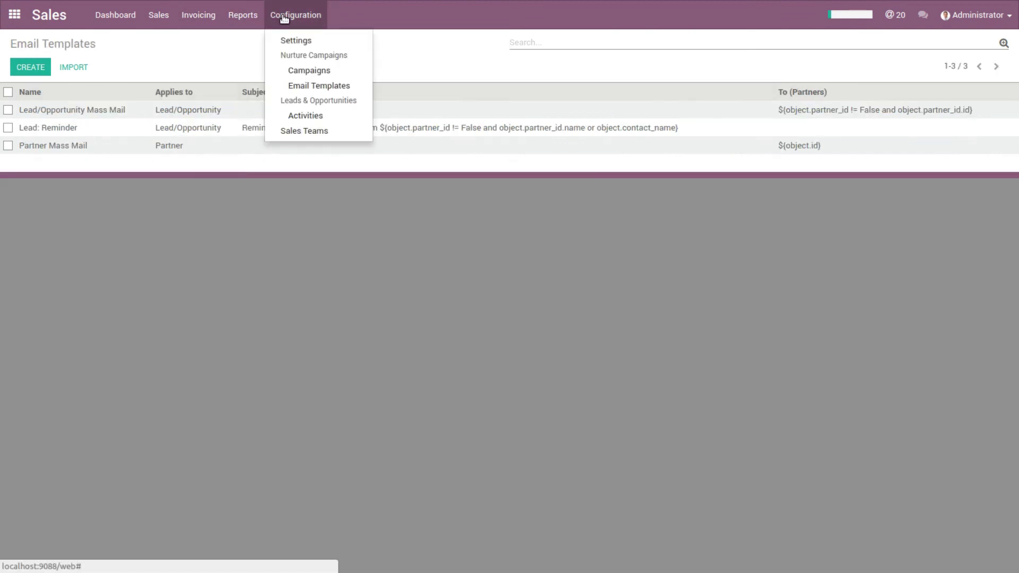
left_click(291, 72)
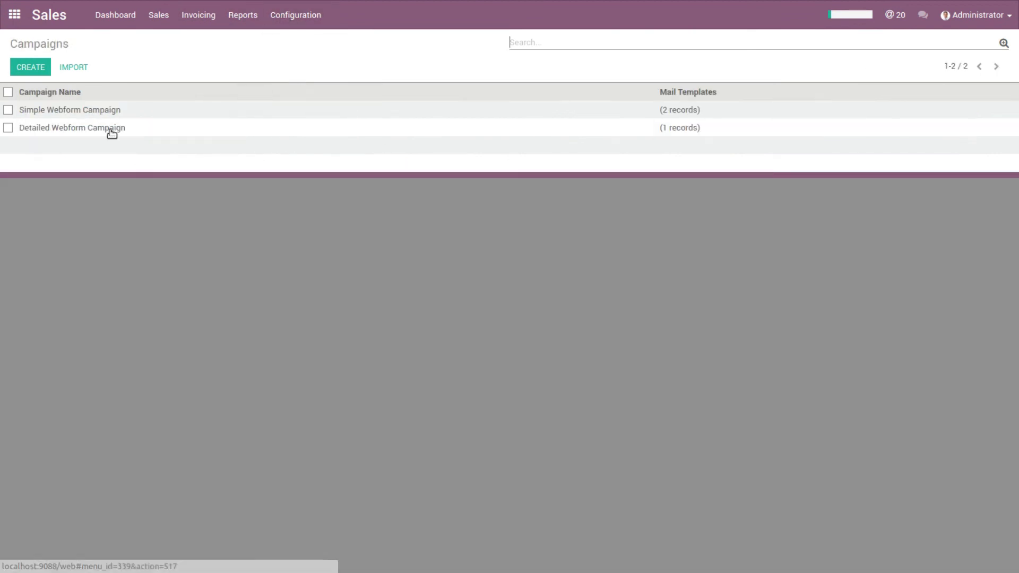
left_click(15, 15)
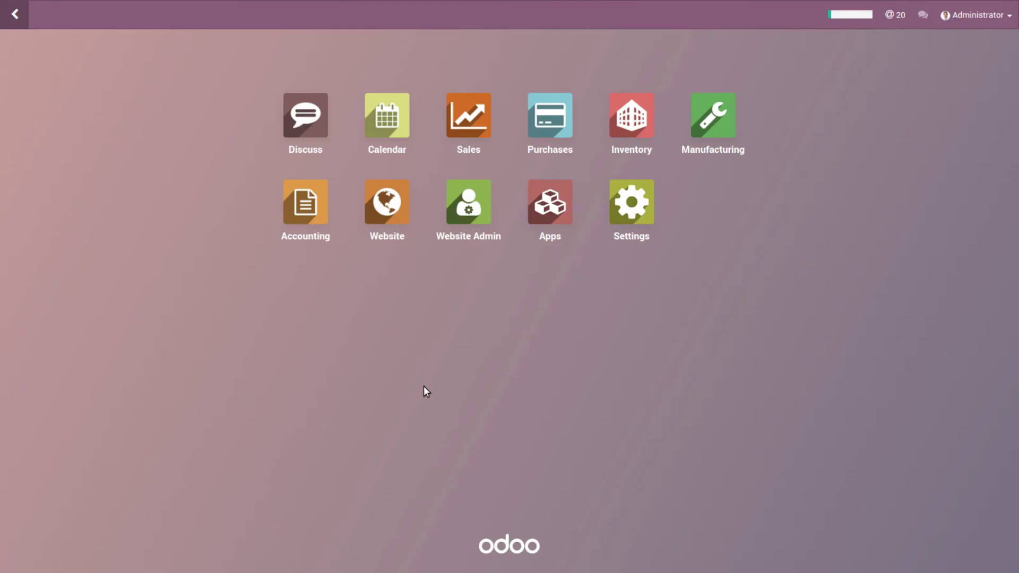